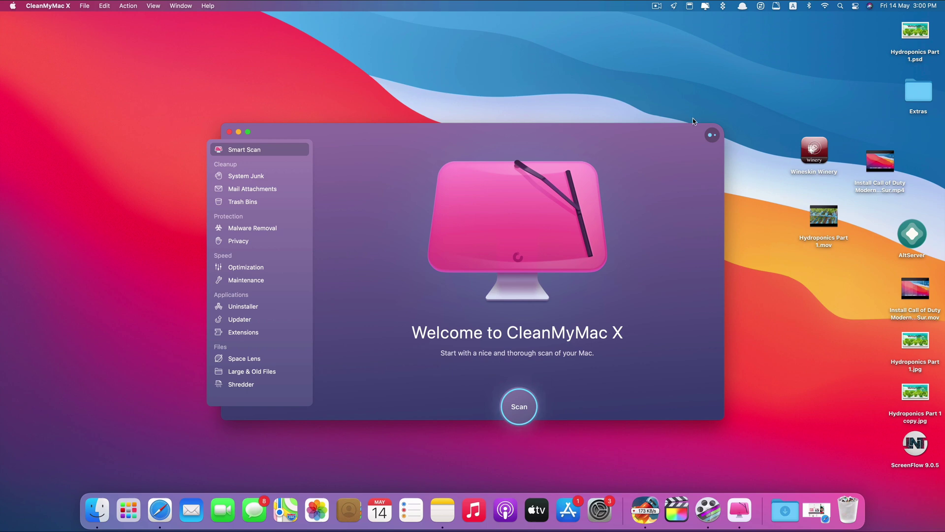
Run a Smart Scan and clean the 1,79 GB of junk, quitting Safari when prompted.
{"action": "left_click", "coordinate": [706, 6]}
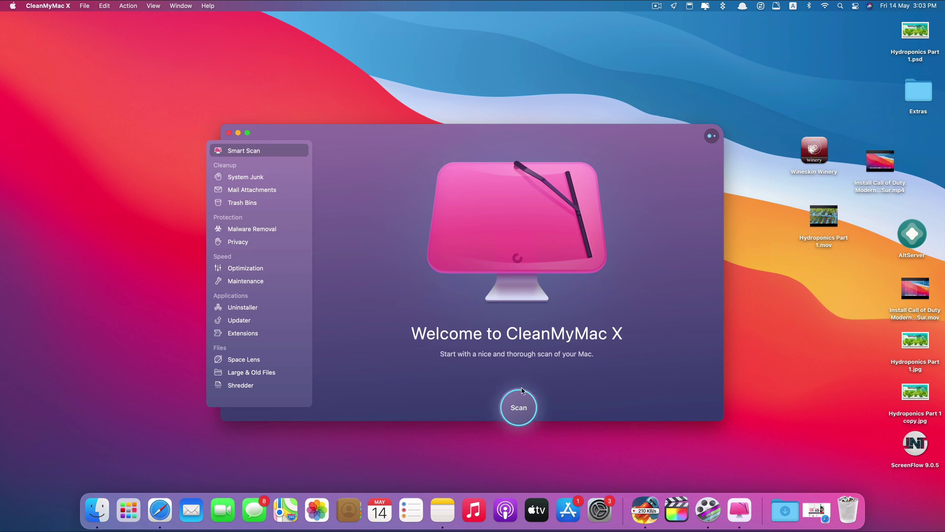
{"action": "left_click", "coordinate": [521, 403]}
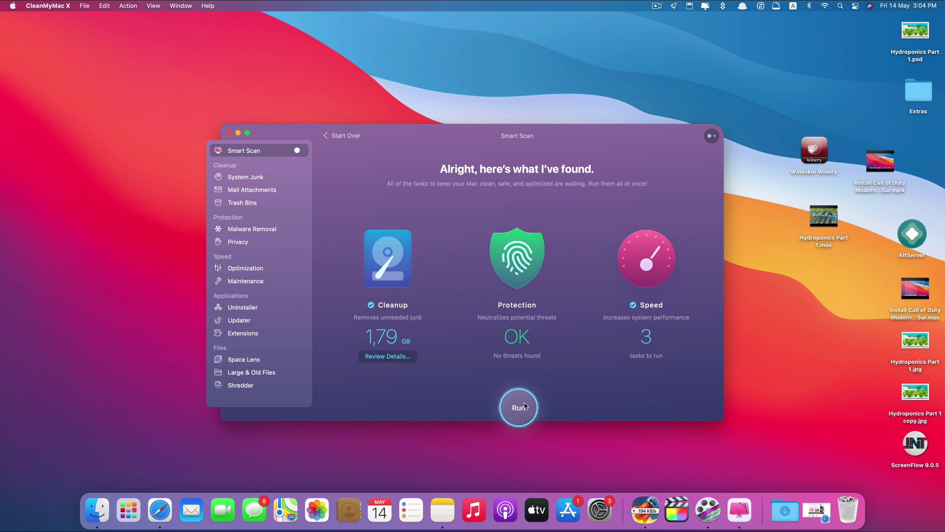
{"action": "left_click", "coordinate": [521, 406]}
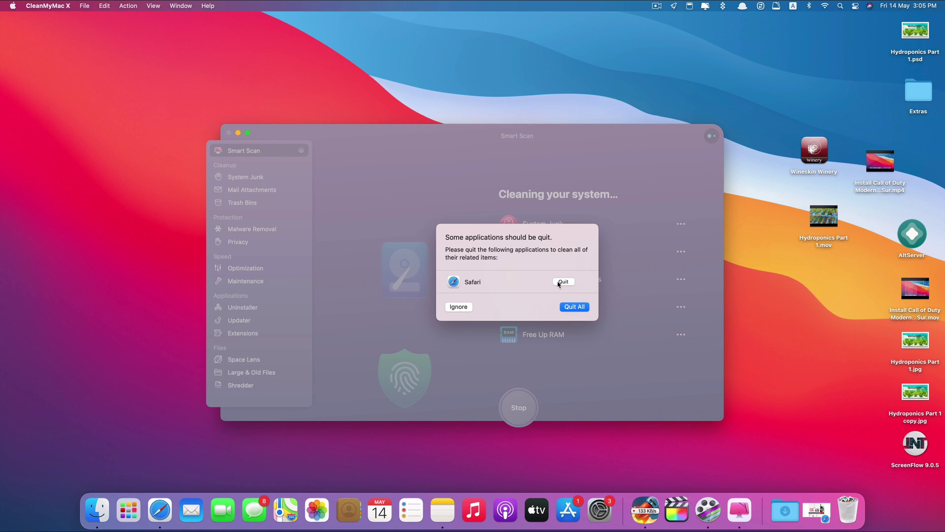
{"action": "left_click", "coordinate": [571, 307]}
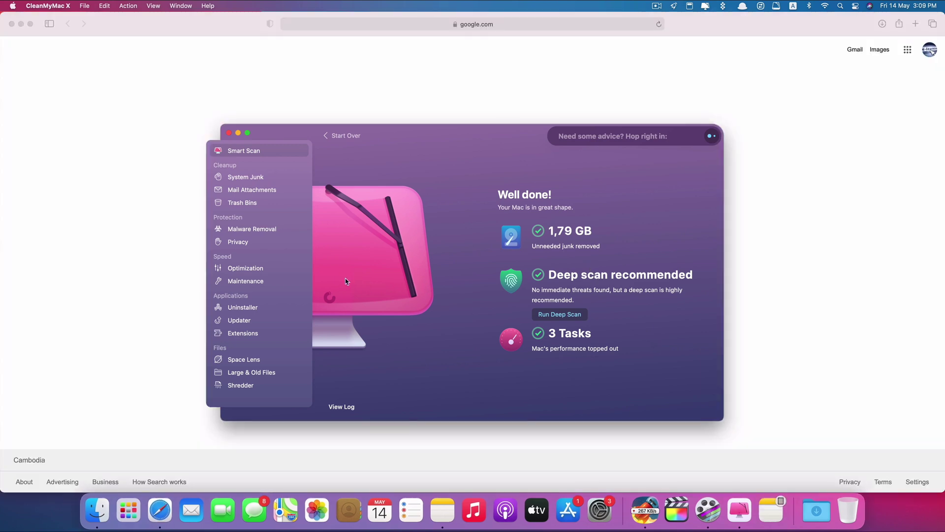
Open the Uninstaller's app list and mark Wineskin Winery, Waltr 2, VLC and TunnelBear.
{"action": "left_click", "coordinate": [243, 308]}
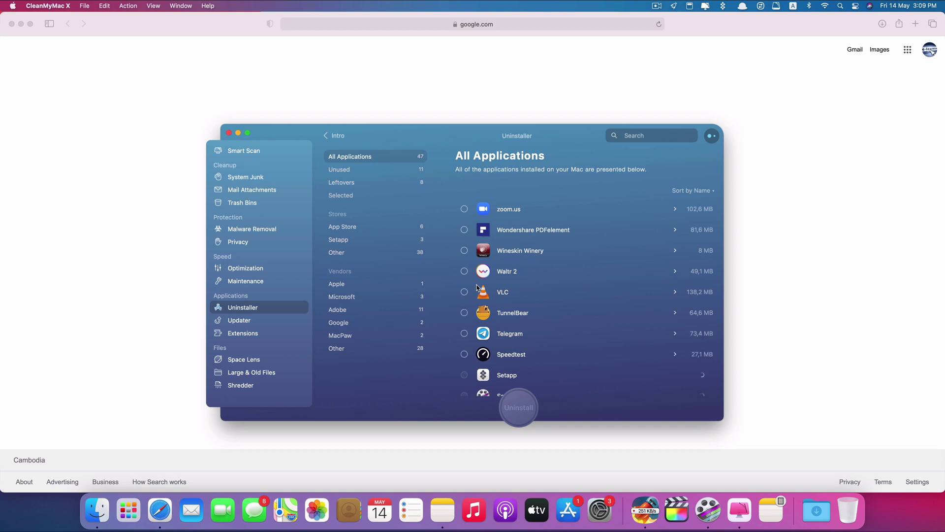
{"action": "scroll", "coordinate": [534, 278], "scroll_direction": "down", "scroll_amount": 15}
{"action": "scroll", "coordinate": [537, 279], "scroll_direction": "up", "scroll_amount": 15}
{"action": "left_click", "coordinate": [464, 251]}
{"action": "left_click", "coordinate": [464, 271]}
{"action": "left_click", "coordinate": [464, 292]}
{"action": "left_click", "coordinate": [464, 313]}
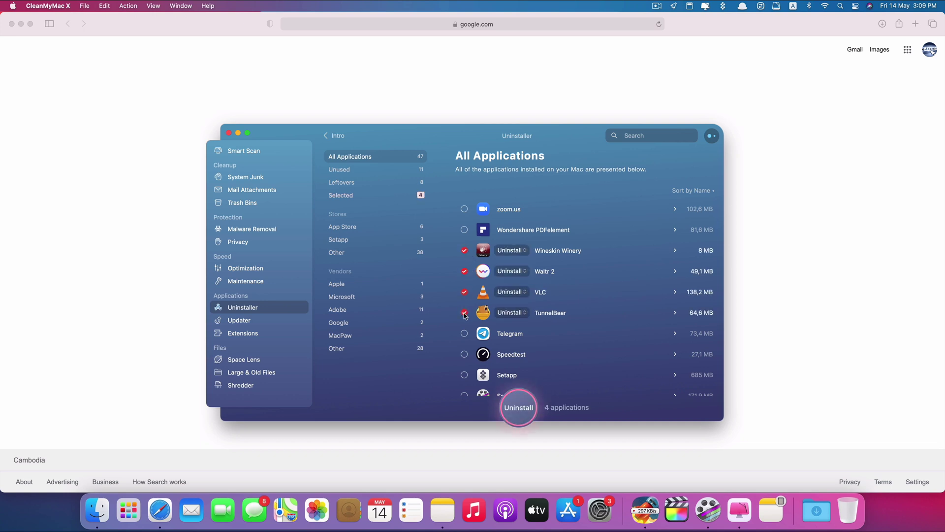
{"action": "left_click", "coordinate": [517, 406]}
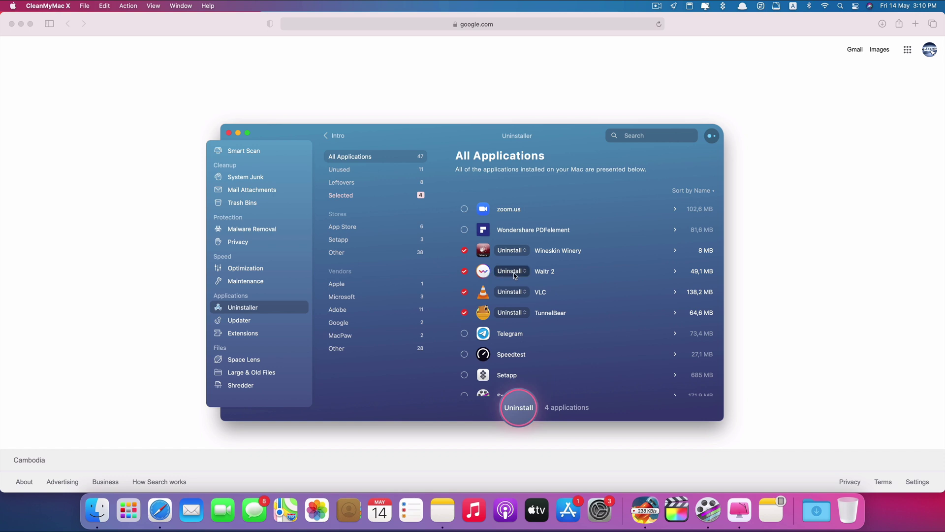
Also mark Telegram, Speedtest, Setapp, ScreenFlow and Porting Kit for removal.
{"action": "scroll", "coordinate": [502, 275], "scroll_direction": "down", "scroll_amount": 2}
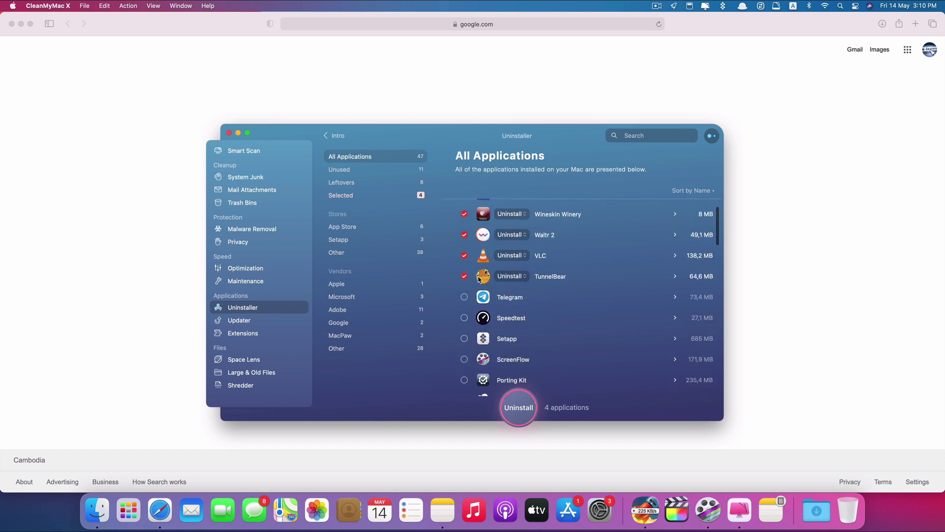
{"action": "left_click", "coordinate": [463, 298]}
{"action": "left_click", "coordinate": [463, 318]}
{"action": "left_click", "coordinate": [464, 339]}
{"action": "scroll", "coordinate": [478, 340], "scroll_direction": "down", "scroll_amount": 2}
{"action": "left_click", "coordinate": [464, 314]}
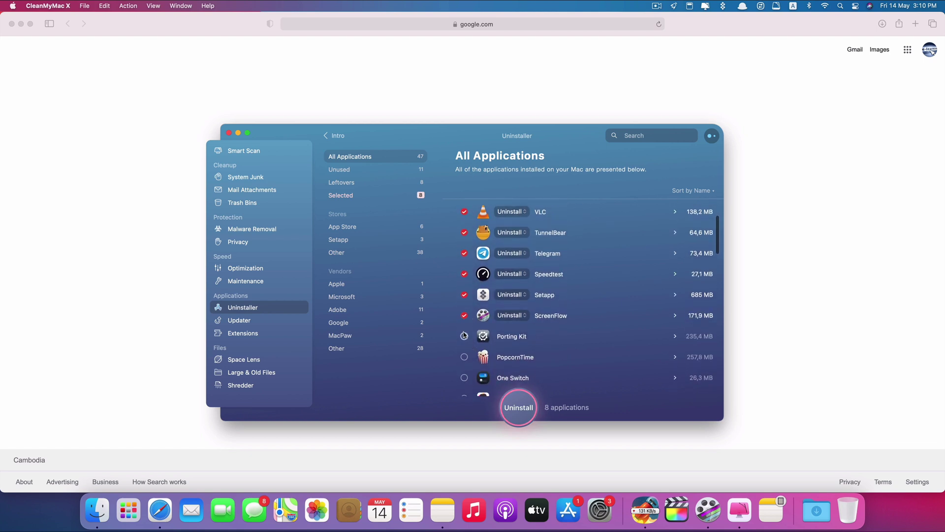
{"action": "left_click", "coordinate": [464, 336]}
{"action": "scroll", "coordinate": [470, 295], "scroll_direction": "up", "scroll_amount": 2}
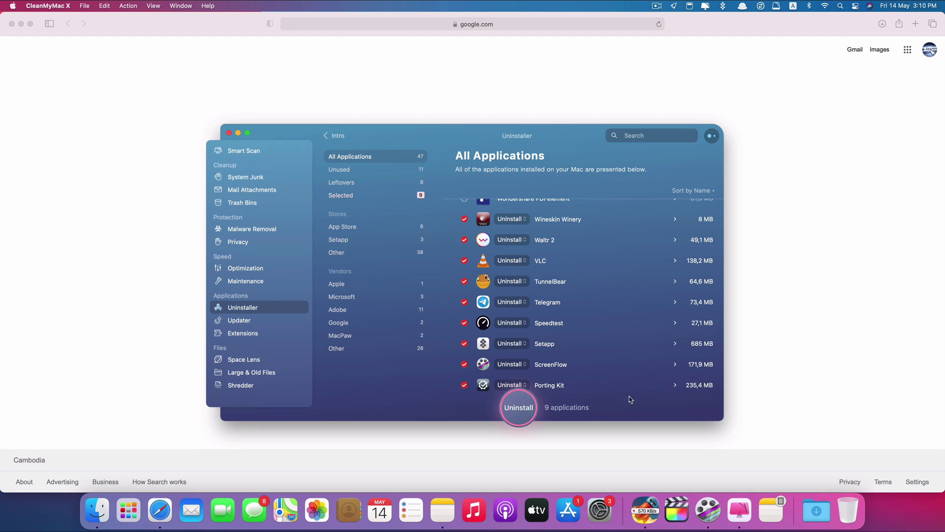
{"action": "scroll", "coordinate": [541, 305], "scroll_direction": "up", "scroll_amount": 1}
Unmark all nine apps, then uninstall Wineskin Winery together with its leftovers.
{"action": "left_click", "coordinate": [464, 231]}
{"action": "left_click", "coordinate": [464, 251]}
{"action": "left_click", "coordinate": [465, 273]}
{"action": "left_click", "coordinate": [464, 293]}
{"action": "left_click", "coordinate": [464, 313]}
{"action": "left_click", "coordinate": [464, 334]}
{"action": "left_click", "coordinate": [464, 355]}
{"action": "scroll", "coordinate": [465, 358], "scroll_direction": "down", "scroll_amount": 2}
{"action": "left_click", "coordinate": [465, 348]}
{"action": "left_click", "coordinate": [464, 368]}
{"action": "scroll", "coordinate": [502, 319], "scroll_direction": "up", "scroll_amount": 2}
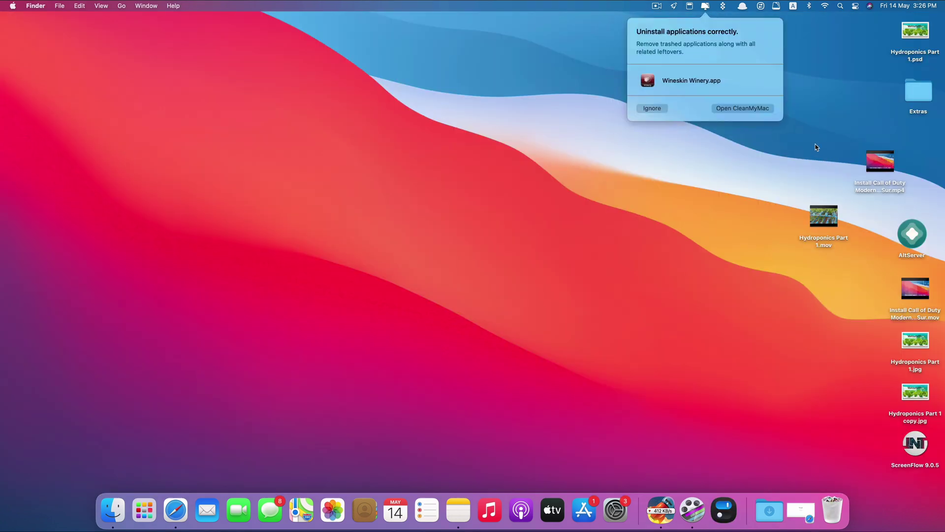
{"action": "left_click", "coordinate": [756, 108]}
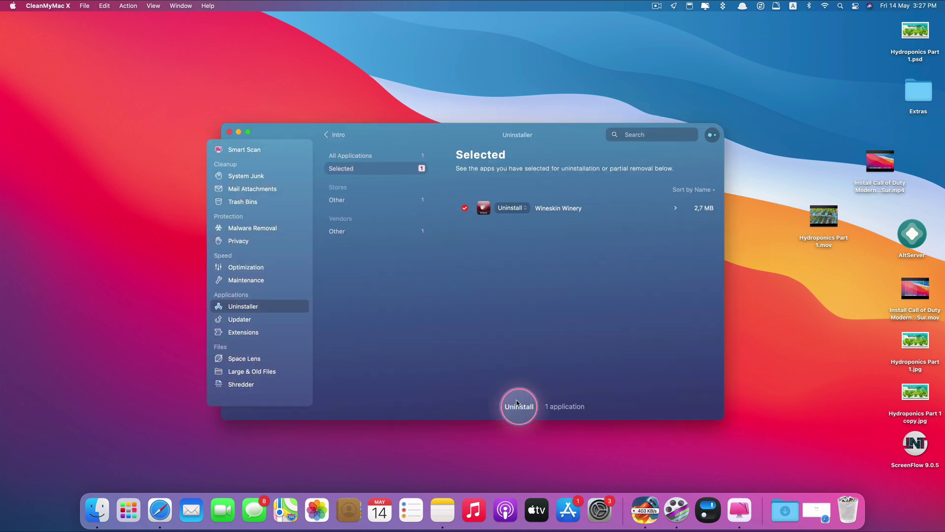
{"action": "left_click", "coordinate": [518, 405]}
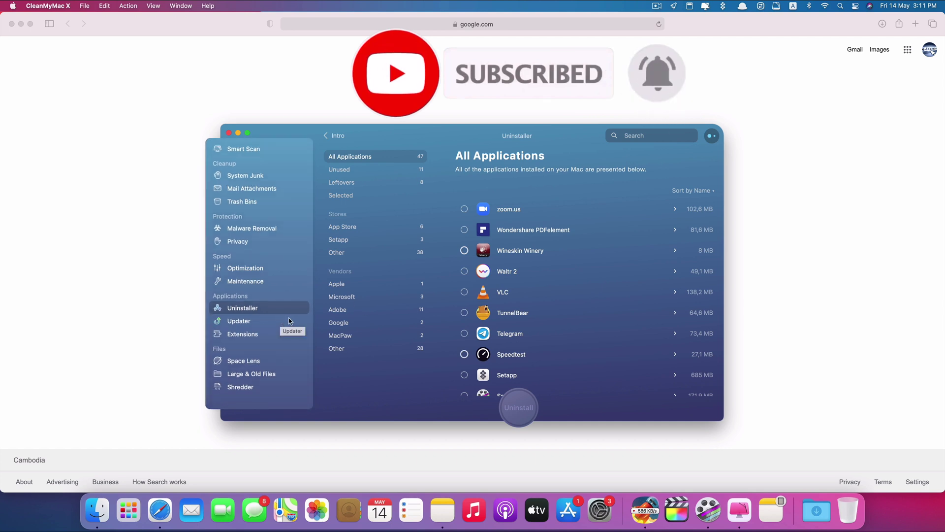
Scan Large & Old Files to list 12,67 GB of files sorted by size.
{"action": "left_click", "coordinate": [268, 375]}
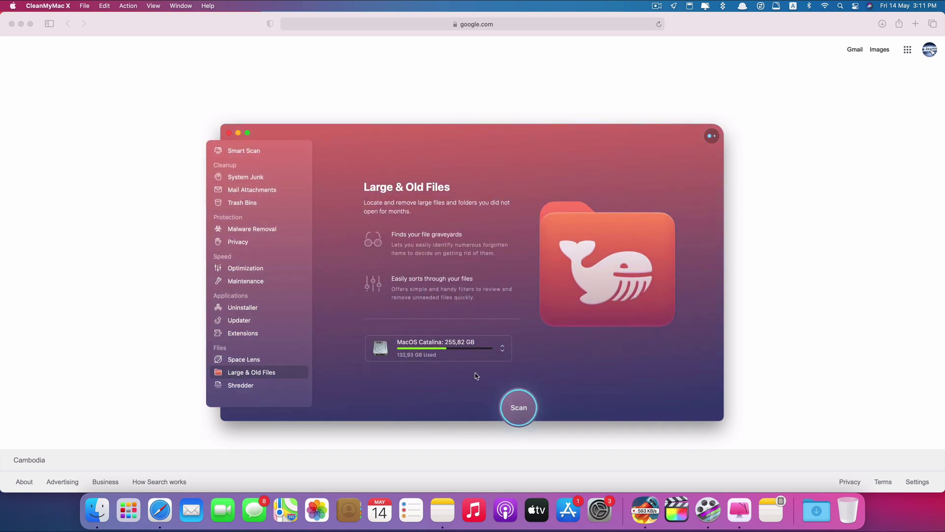
{"action": "left_click", "coordinate": [506, 401]}
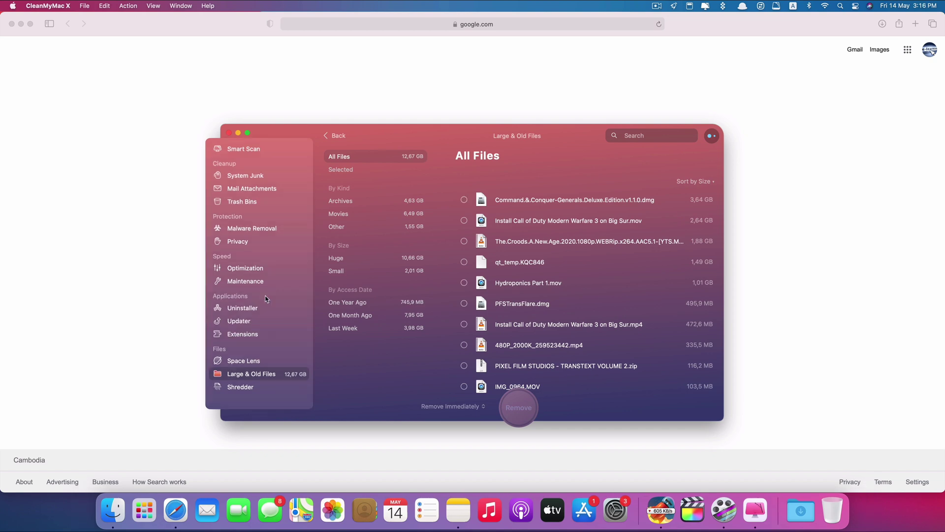
Show all 26 Optimization items and browse the Launch Agents with their enabled status.
{"action": "left_click", "coordinate": [256, 270]}
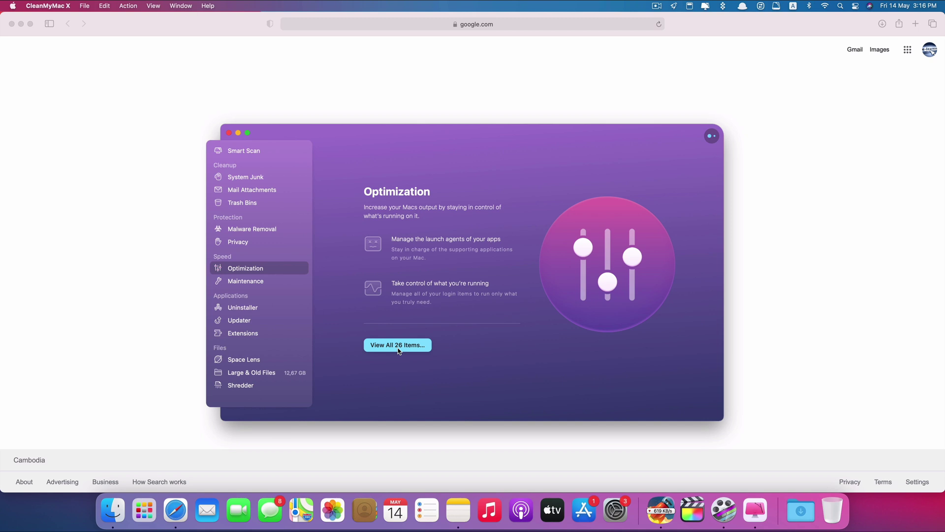
{"action": "left_click", "coordinate": [398, 347]}
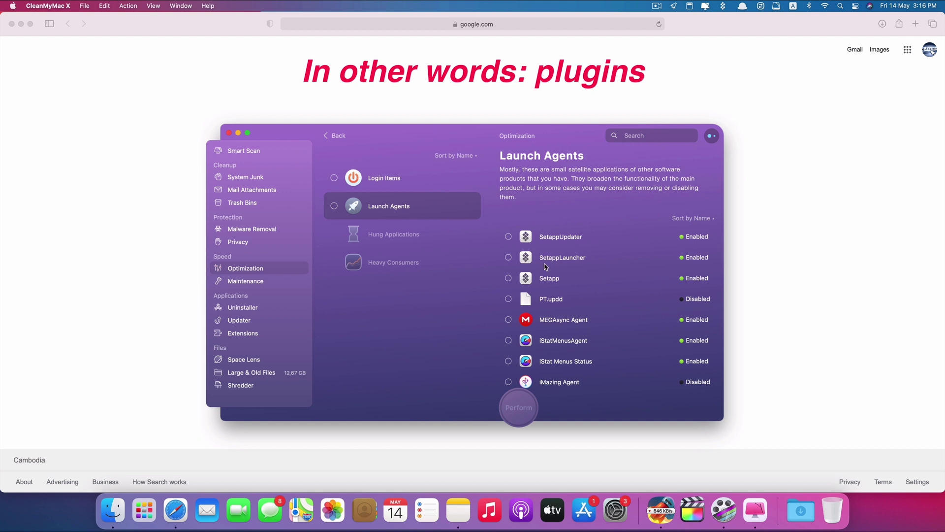
{"action": "scroll", "coordinate": [565, 324], "scroll_direction": "down", "scroll_amount": 10}
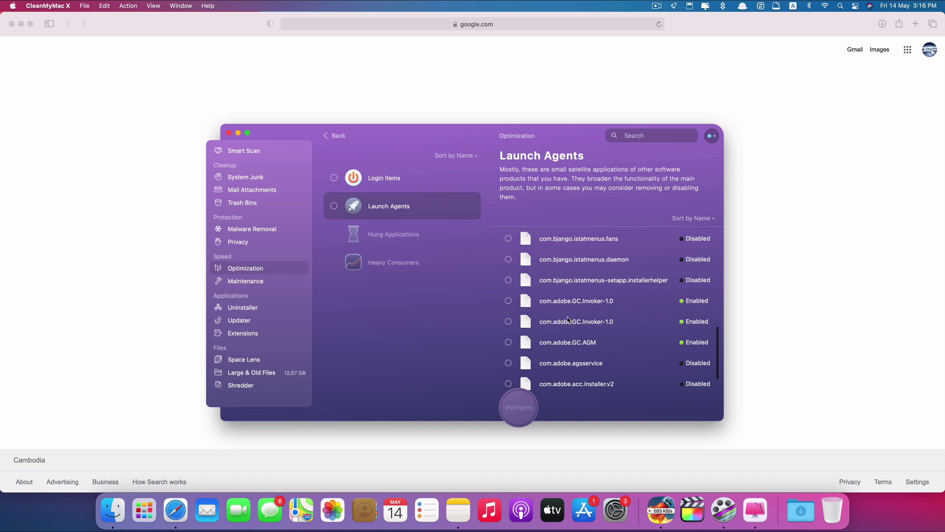
{"action": "scroll", "coordinate": [613, 304], "scroll_direction": "up", "scroll_amount": 1}
{"action": "scroll", "coordinate": [606, 304], "scroll_direction": "up", "scroll_amount": 10}
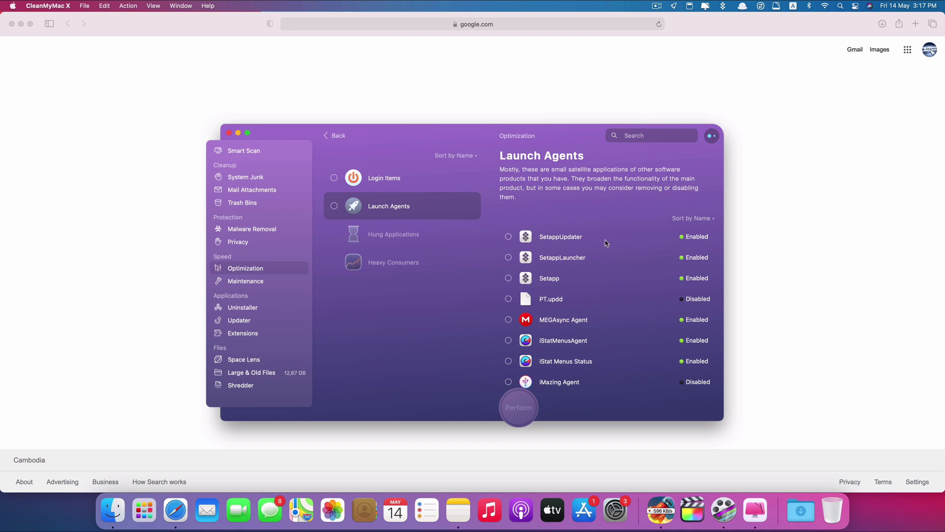
Disable the iStatMenusAgent and iStat Menus Status launch agents, leaving SetappUpdater enabled.
{"action": "left_click", "coordinate": [682, 244]}
{"action": "left_click", "coordinate": [687, 243]}
{"action": "scroll", "coordinate": [682, 261], "scroll_direction": "down", "scroll_amount": 2}
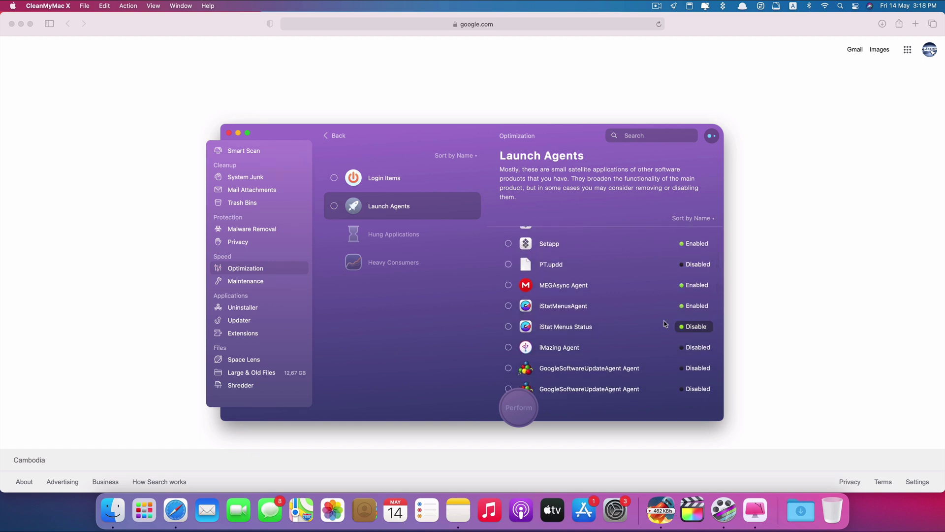
{"action": "left_click", "coordinate": [695, 305]}
{"action": "left_click", "coordinate": [694, 326]}
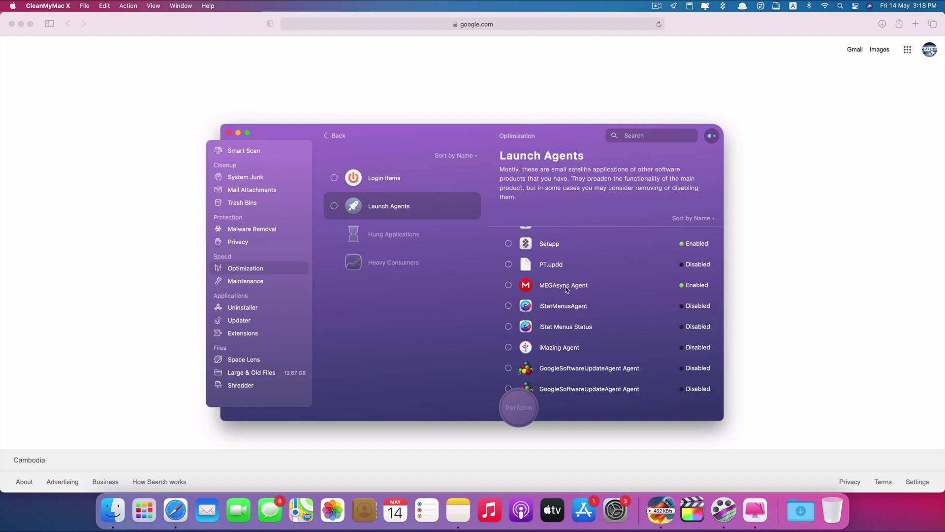
{"action": "scroll", "coordinate": [638, 297], "scroll_direction": "up", "scroll_amount": 2}
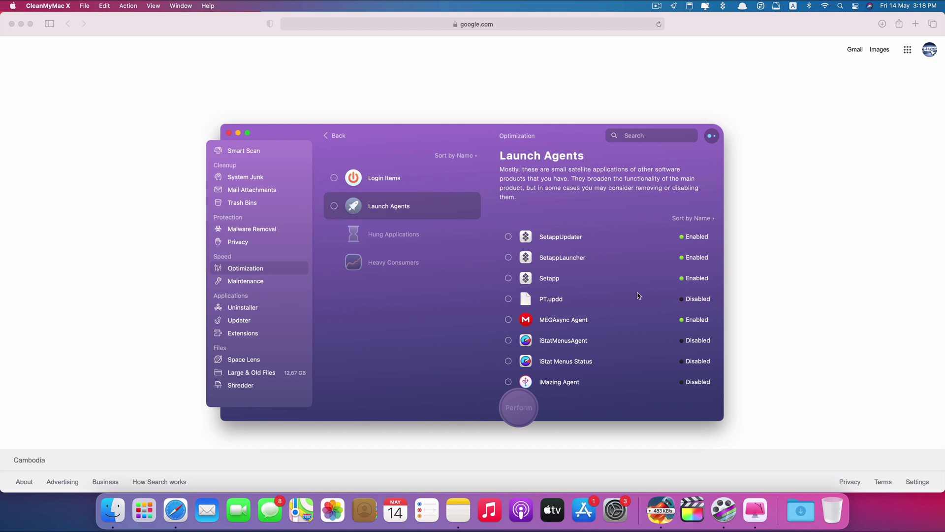
{"action": "scroll", "coordinate": [639, 298], "scroll_direction": "up", "scroll_amount": 1}
{"action": "left_click", "coordinate": [389, 178]}
{"action": "left_click", "coordinate": [403, 202]}
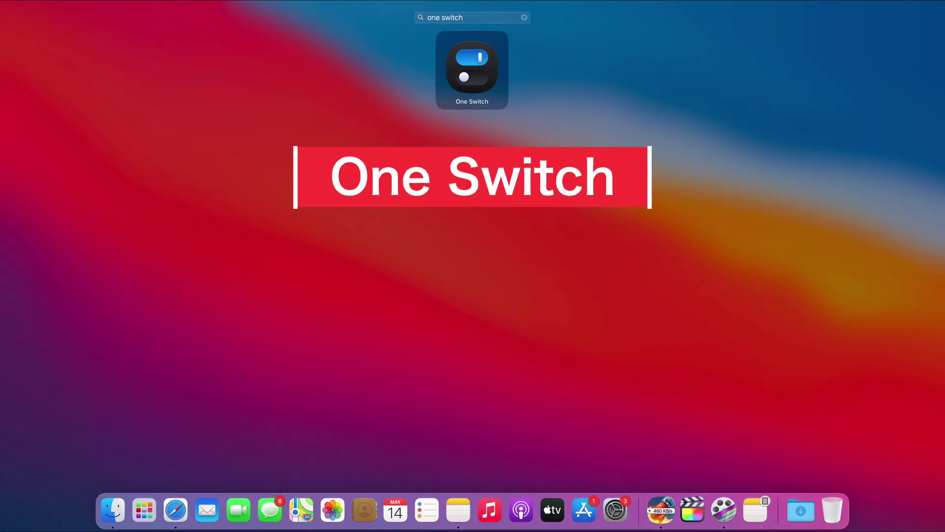
Launch One Switch from Launchpad, then close its Preferences window.
{"action": "left_click", "coordinate": [471, 84]}
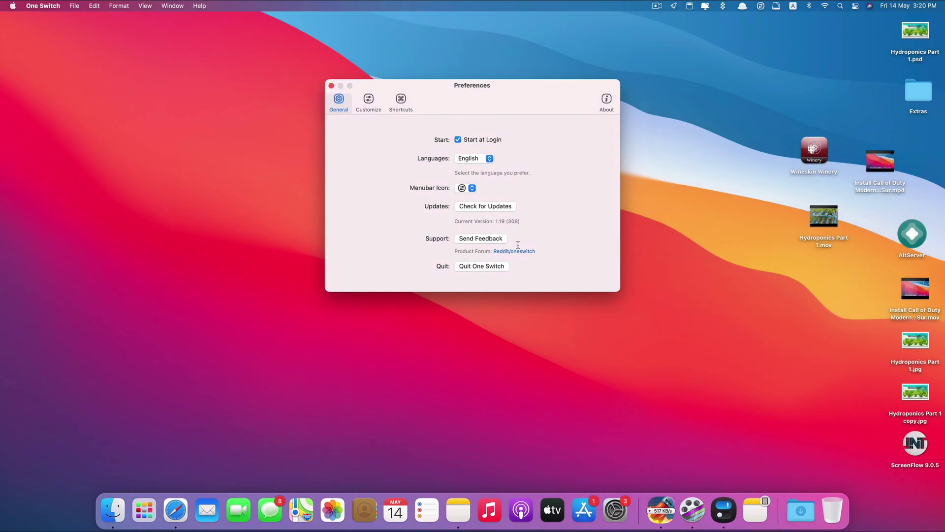
{"action": "left_click_drag", "start_coordinate": [441, 108], "coordinate": [481, 127]}
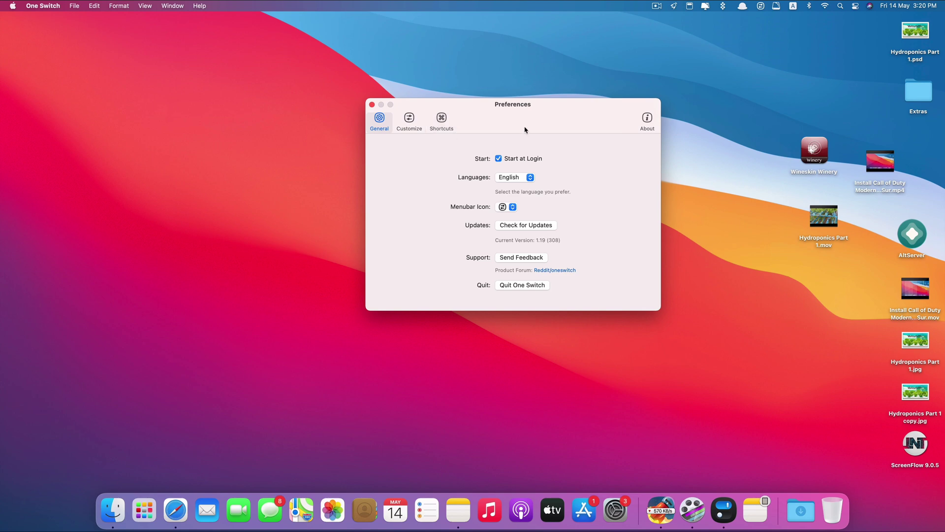
{"action": "left_click", "coordinate": [373, 105]}
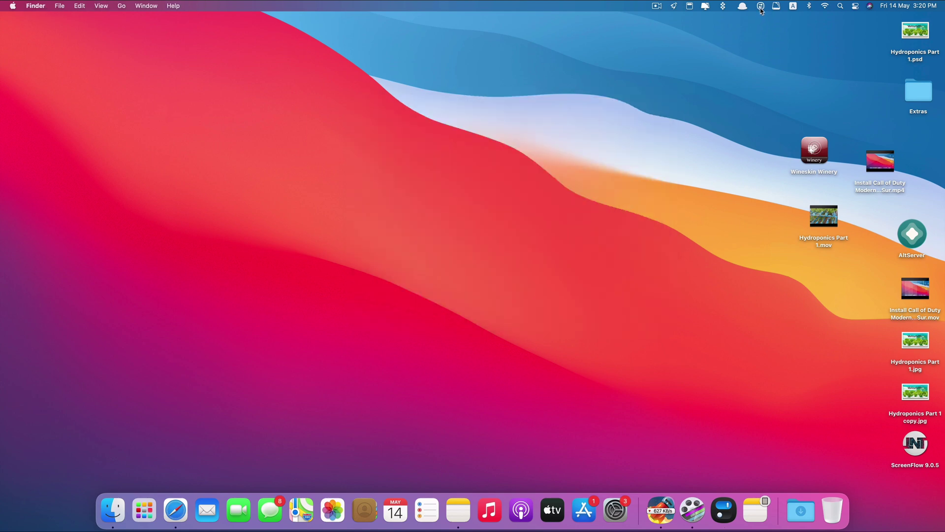
Hide the desktop icons from One Switch's quick toggles, then show them again.
{"action": "left_click", "coordinate": [761, 6]}
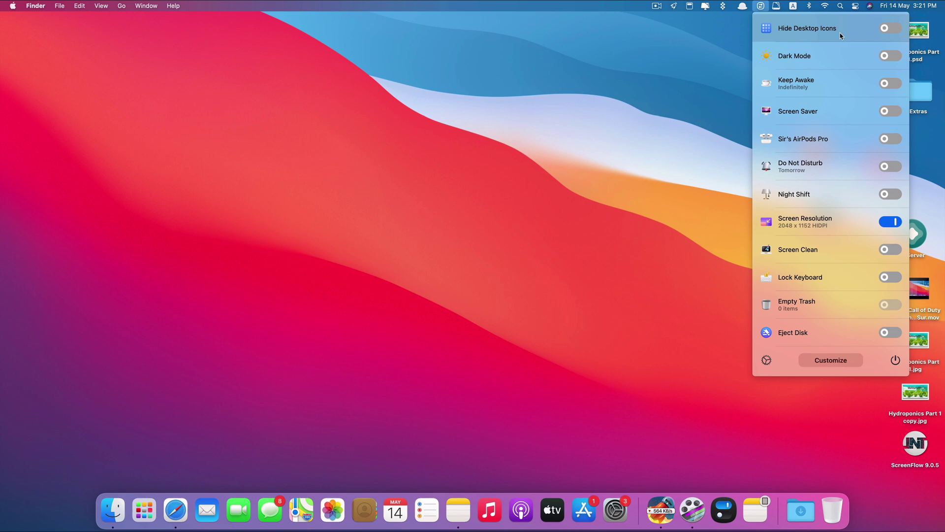
{"action": "left_click", "coordinate": [885, 29]}
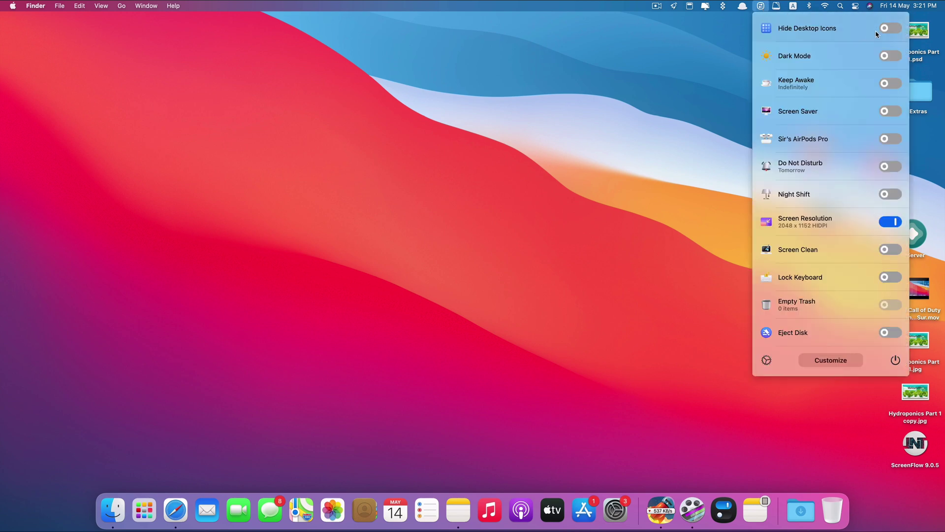
{"action": "left_click", "coordinate": [882, 30]}
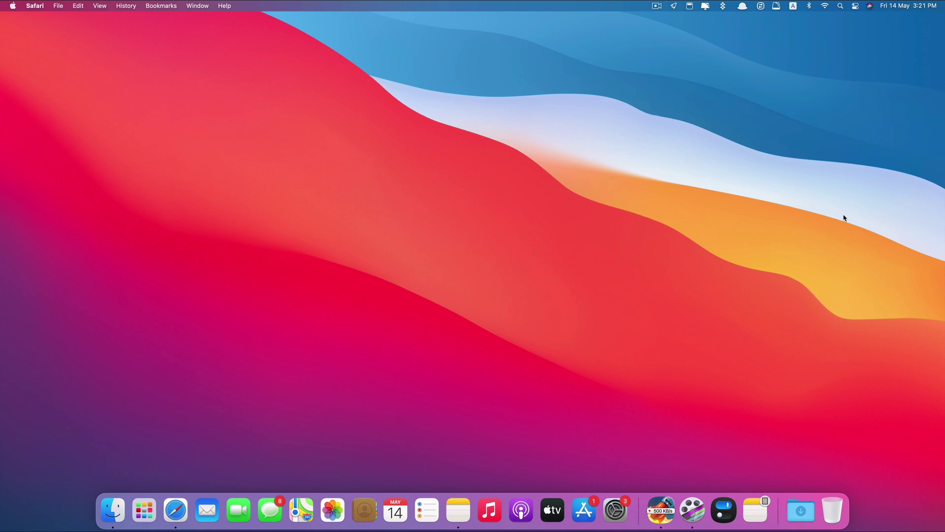
{"action": "left_click", "coordinate": [761, 7]}
{"action": "left_click", "coordinate": [761, 8]}
{"action": "left_click", "coordinate": [761, 9]}
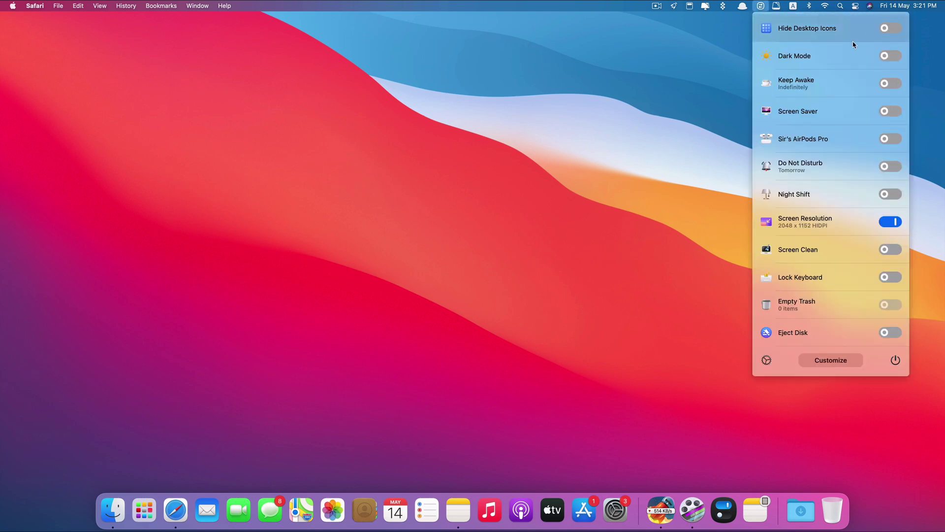
{"action": "left_click", "coordinate": [768, 29]}
{"action": "left_click", "coordinate": [762, 7]}
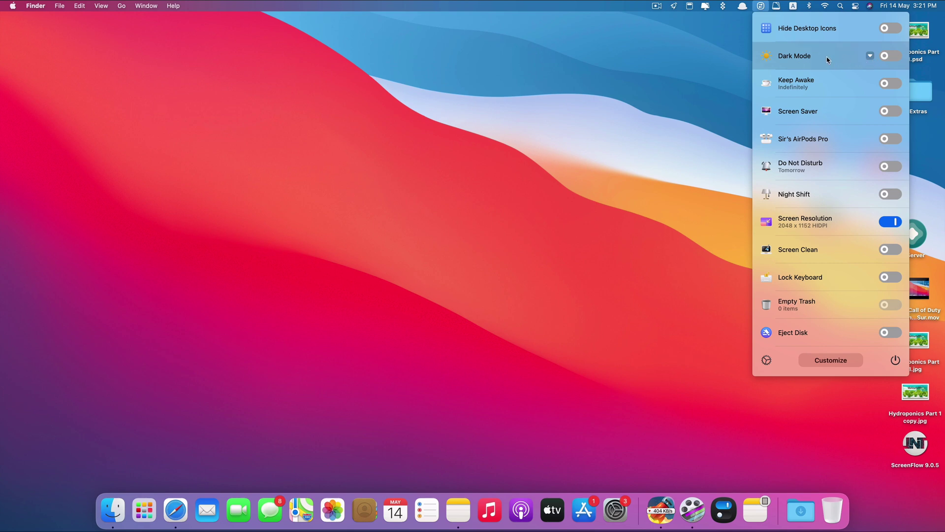
Review Dark Mode's scheduling options, then turn dark mode on.
{"action": "left_click", "coordinate": [871, 56]}
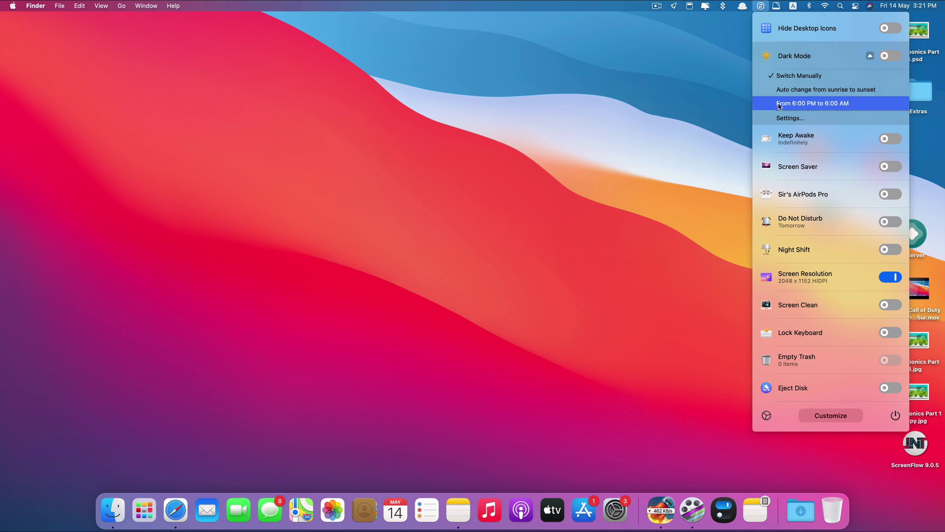
{"action": "left_click", "coordinate": [846, 89]}
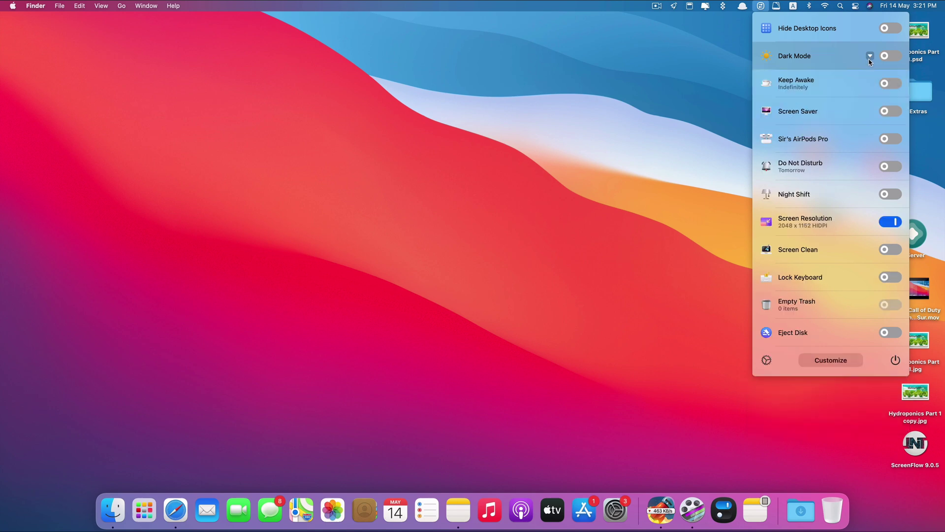
{"action": "left_click", "coordinate": [895, 58]}
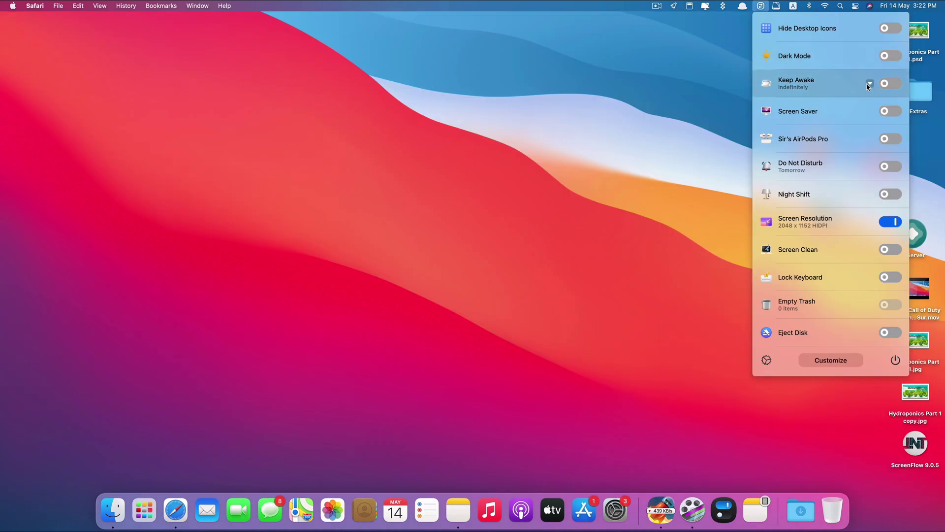
View the Keep Awake duration choices, then switch Keep Awake on indefinitely.
{"action": "left_click", "coordinate": [870, 85]}
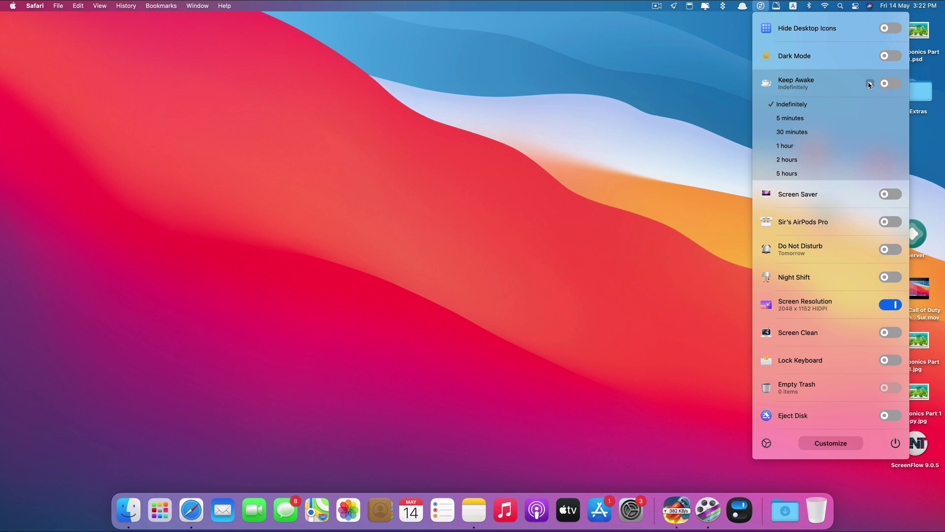
{"action": "left_click", "coordinate": [870, 84]}
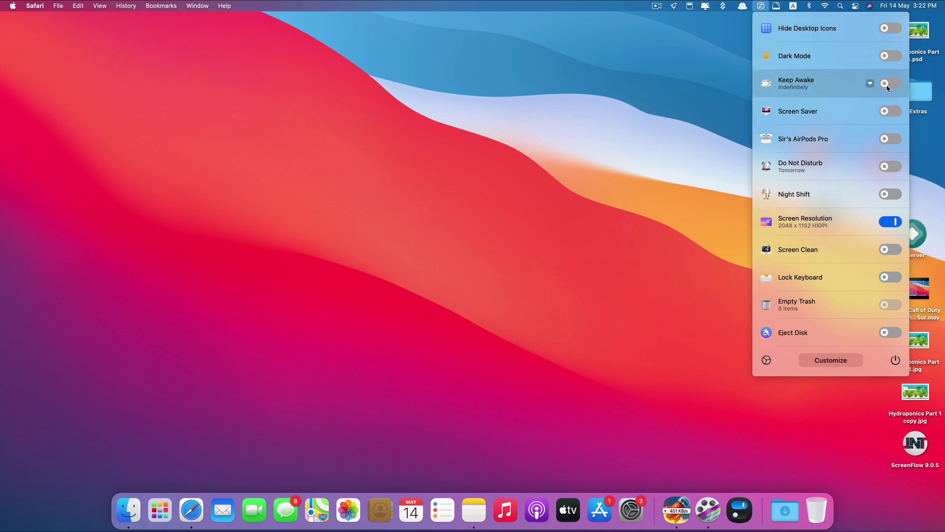
{"action": "left_click", "coordinate": [853, 87]}
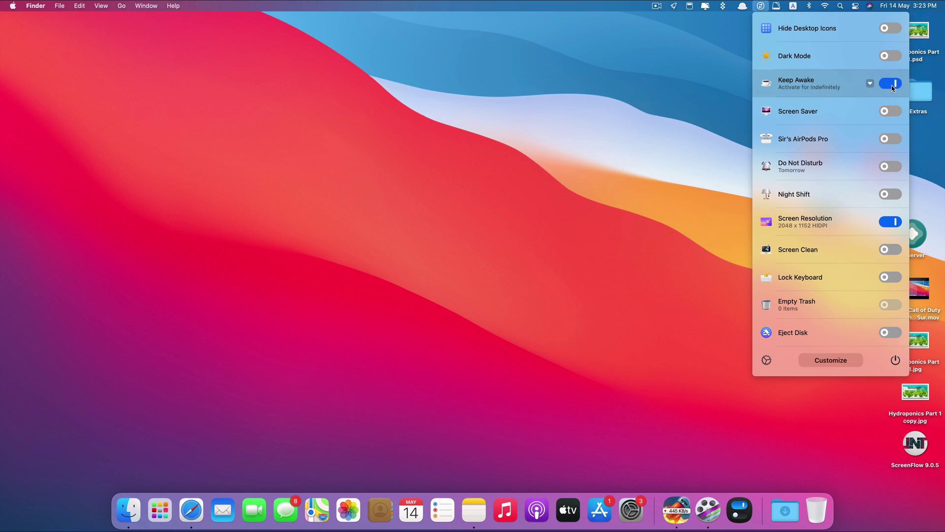
Turn Keep Awake off, start the screen saver, and connect AirPods Pro, showing their options.
{"action": "left_click", "coordinate": [892, 85]}
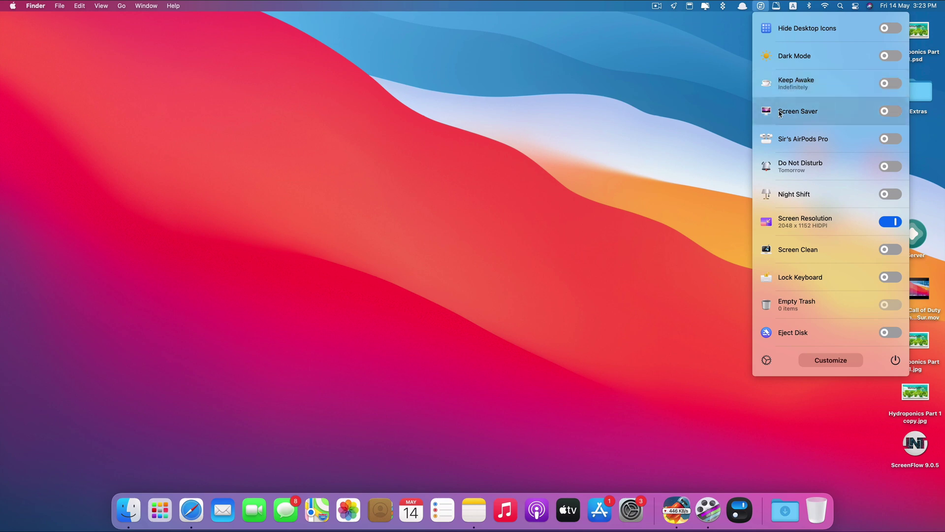
{"action": "left_click", "coordinate": [893, 114]}
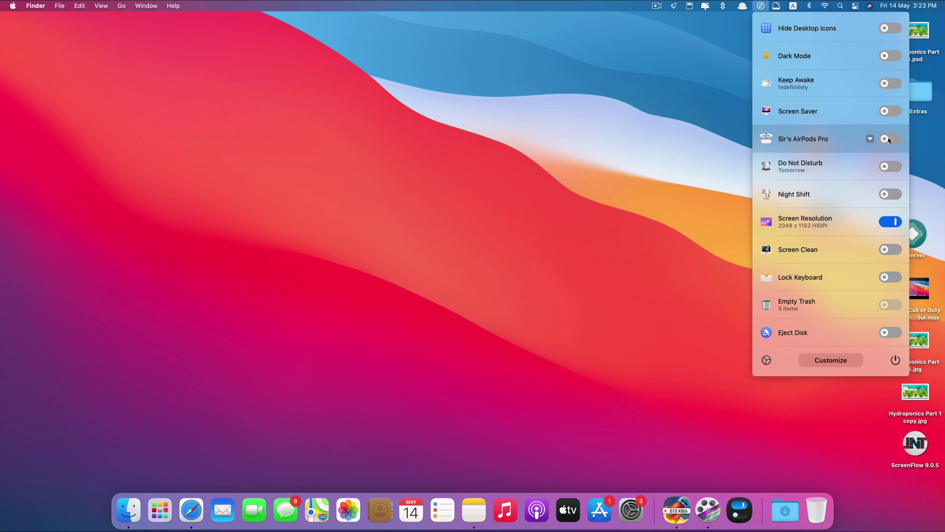
{"action": "left_click", "coordinate": [884, 139]}
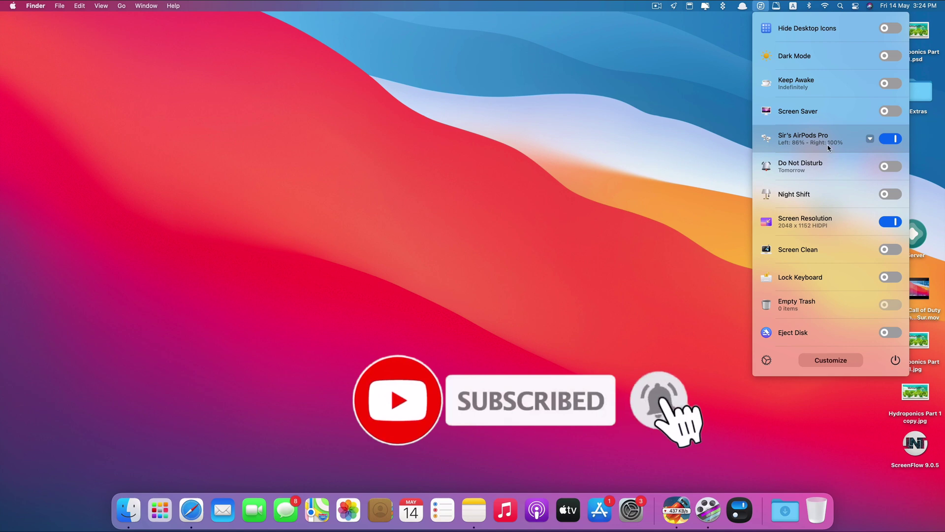
{"action": "left_click", "coordinate": [870, 139]}
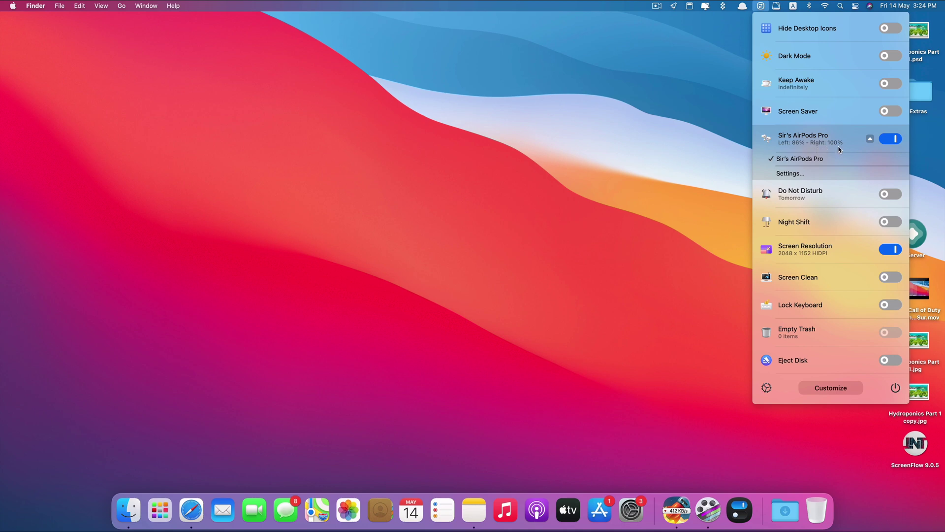
Toggle Do Not Disturb, switch Night Shift on and off, and lock the keyboard.
{"action": "left_click", "coordinate": [885, 194]}
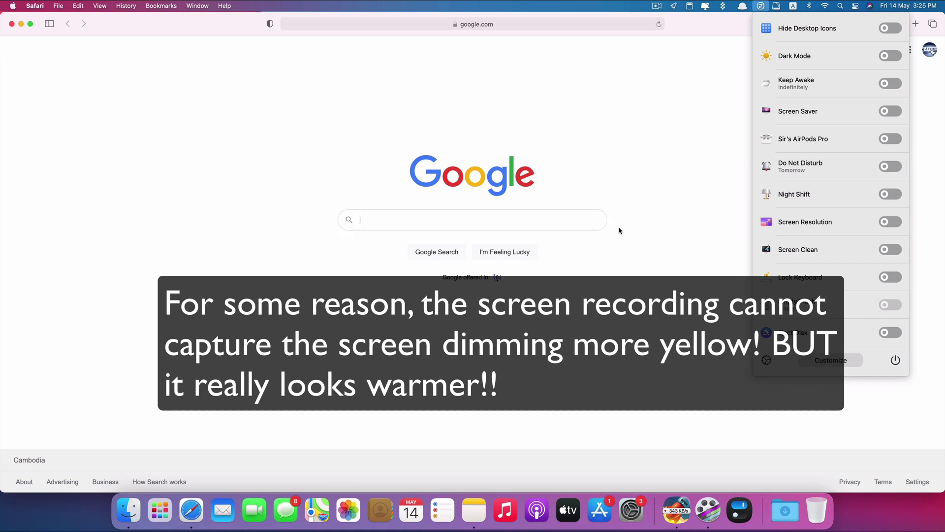
{"action": "left_click", "coordinate": [887, 196]}
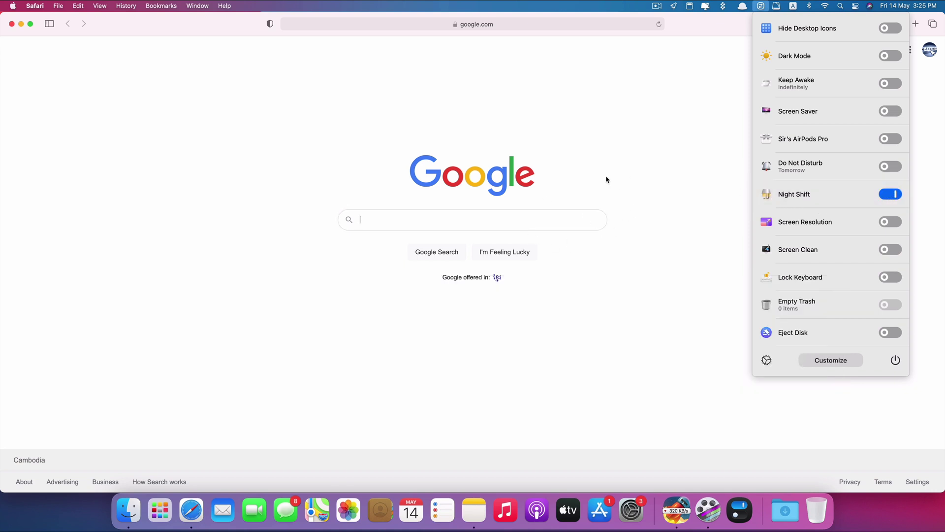
{"action": "left_click", "coordinate": [890, 194]}
{"action": "left_click", "coordinate": [889, 280]}
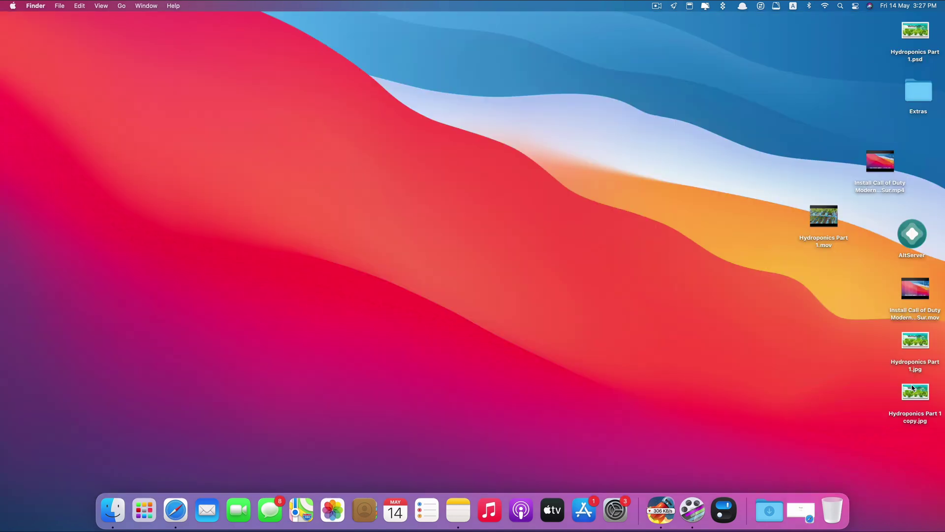
Move Hydroponics Part 1 copy.jpg to the Trash, then empty it with One Switch's Empty Trash toggle.
{"action": "left_click", "coordinate": [910, 390]}
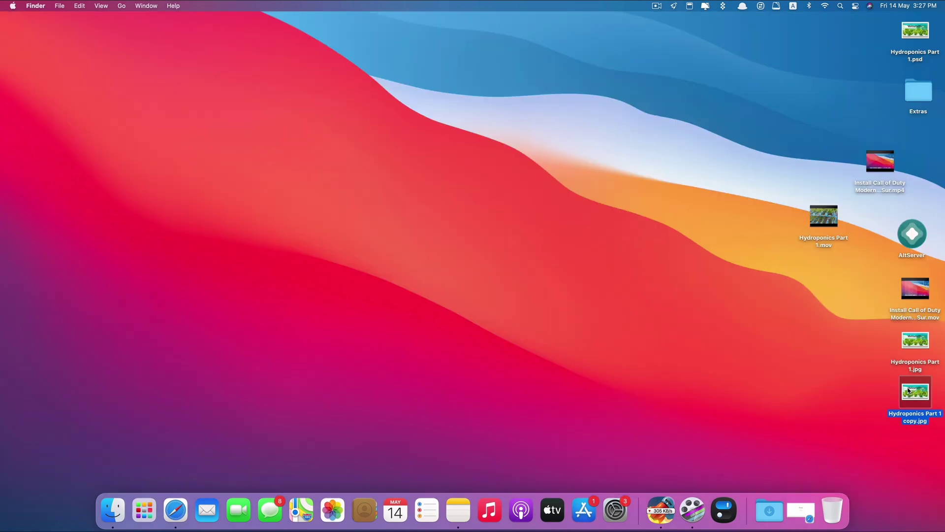
{"action": "left_click_drag", "start_coordinate": [910, 390], "coordinate": [832, 509]}
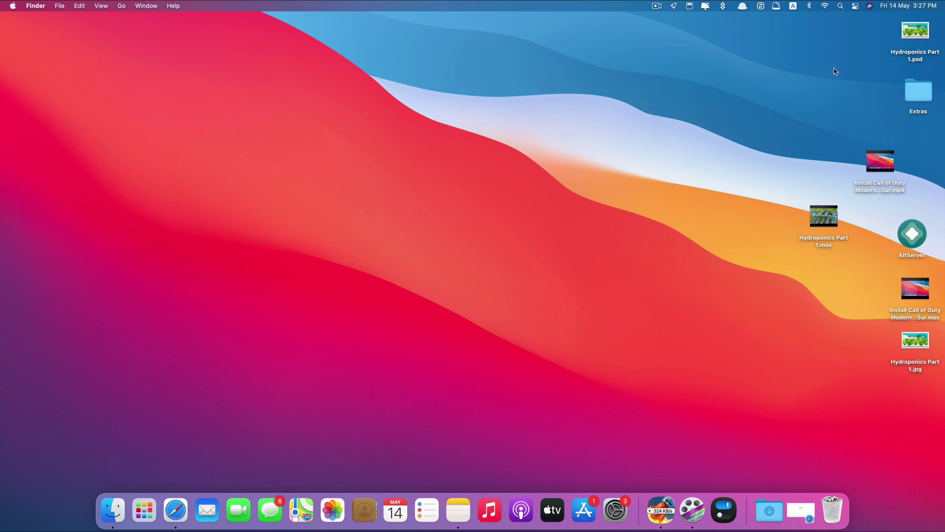
{"action": "left_click", "coordinate": [762, 6]}
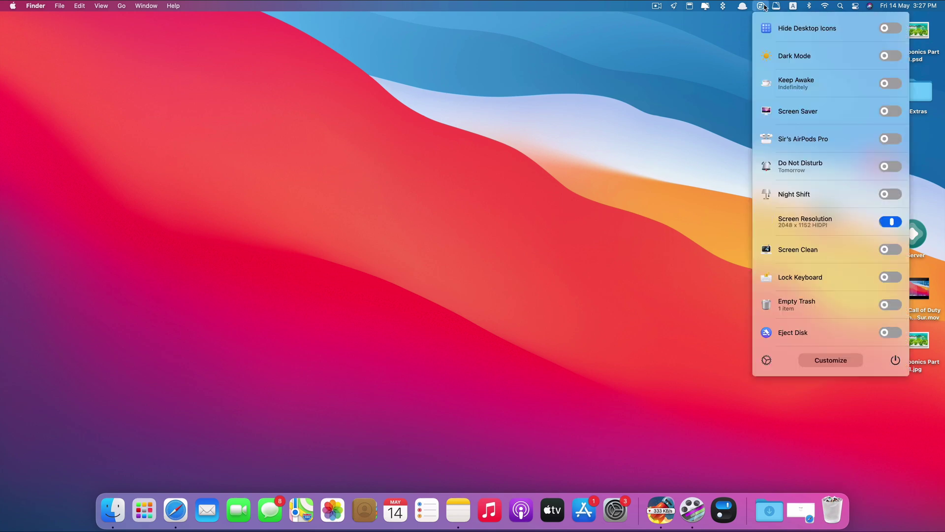
{"action": "left_click", "coordinate": [884, 308]}
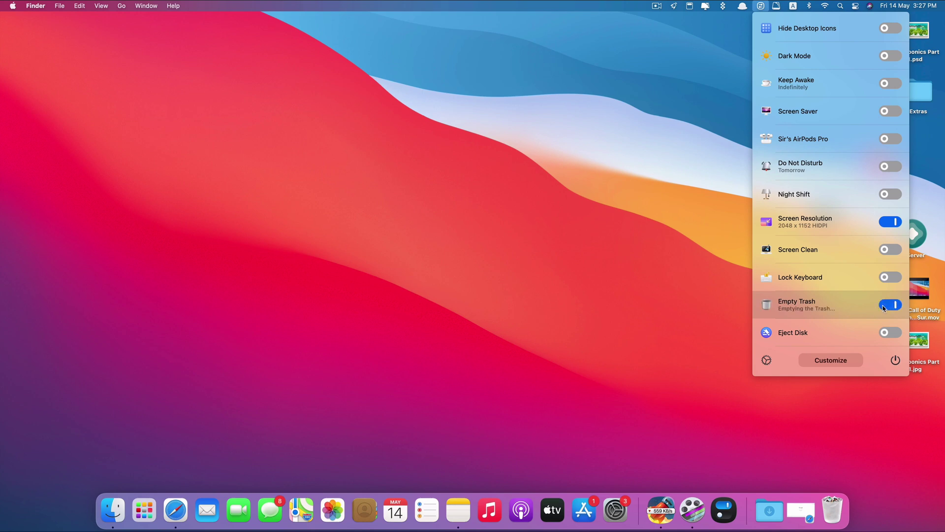
{"action": "mouse_move", "coordinate": [870, 336]}
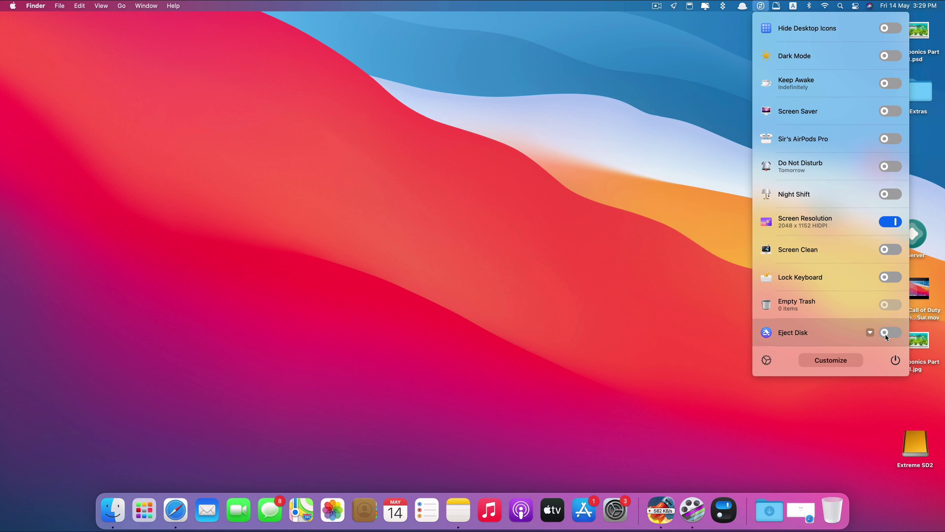
Eject the Extreme SD2 disk with the Eject Disk toggle, cancelling the four system-disk failure warnings.
{"action": "left_click", "coordinate": [886, 334]}
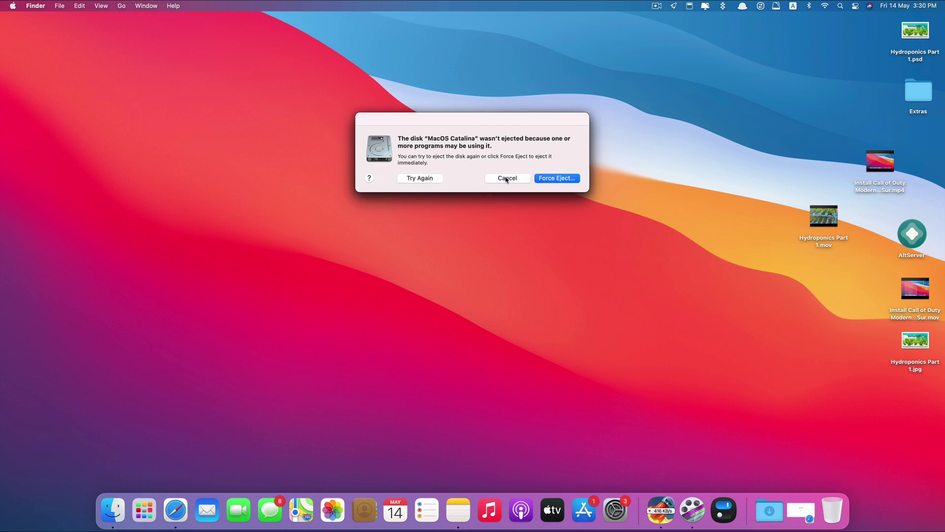
{"action": "left_click", "coordinate": [507, 178]}
{"action": "left_click", "coordinate": [507, 178]}
{"action": "left_click", "coordinate": [507, 178]}
{"action": "left_click", "coordinate": [507, 179]}
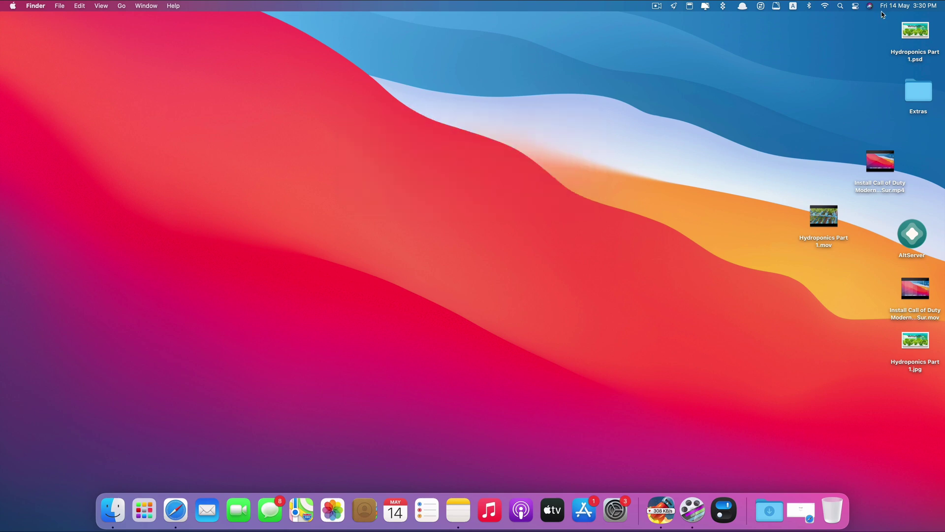
Reopen the One Switch panel to check the disk is gone, then close it.
{"action": "left_click", "coordinate": [825, 5]}
{"action": "left_click", "coordinate": [761, 5]}
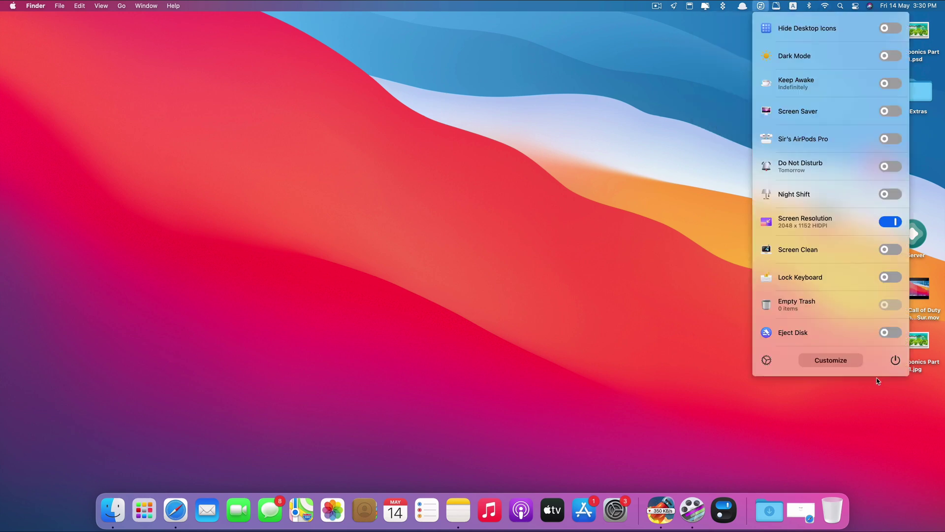
{"action": "mouse_move", "coordinate": [870, 336]}
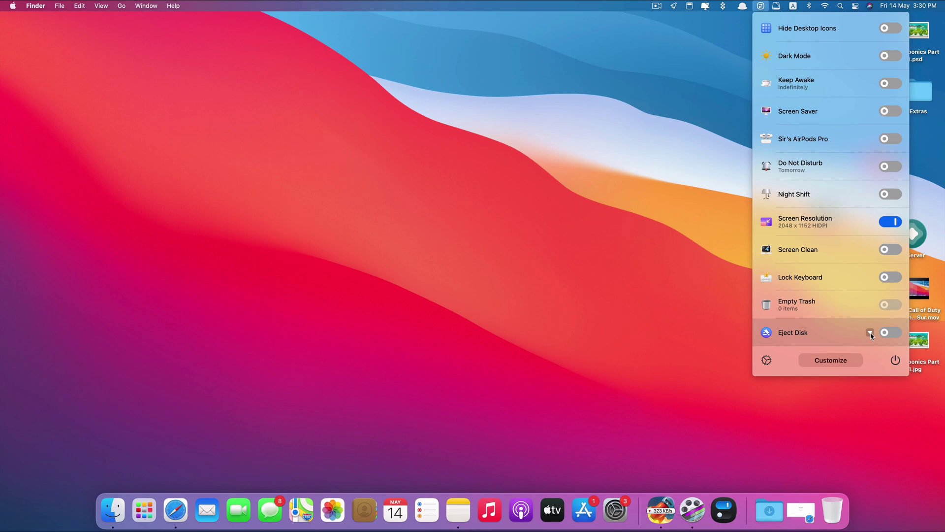
{"action": "left_click", "coordinate": [845, 452]}
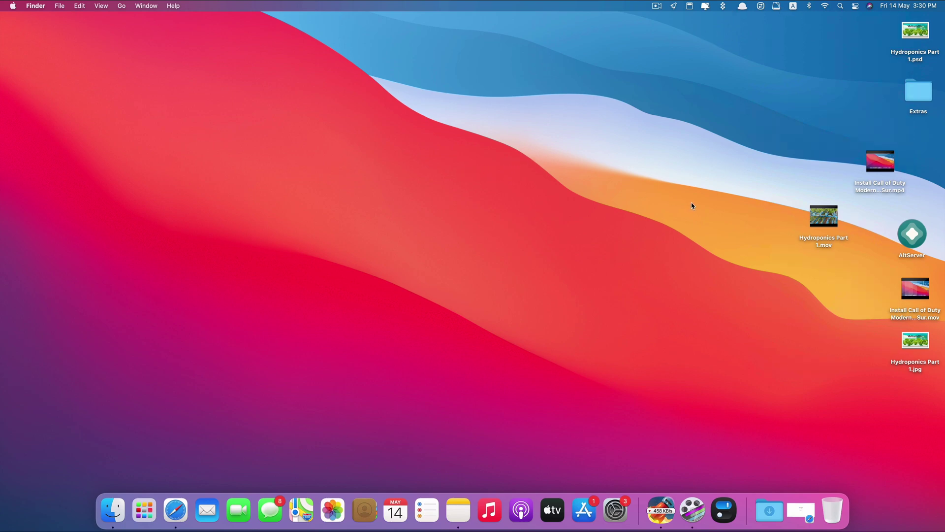
Open One Switch with Ctrl+Alt+O, go to Customize, and scroll through the dashboard switch list.
{"action": "key", "text": "ctrl+alt+o"}
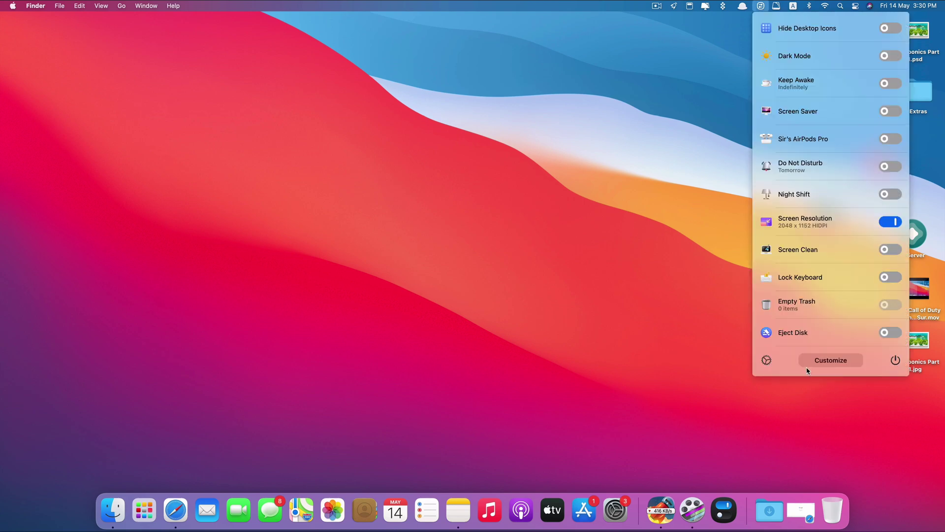
{"action": "left_click", "coordinate": [831, 360]}
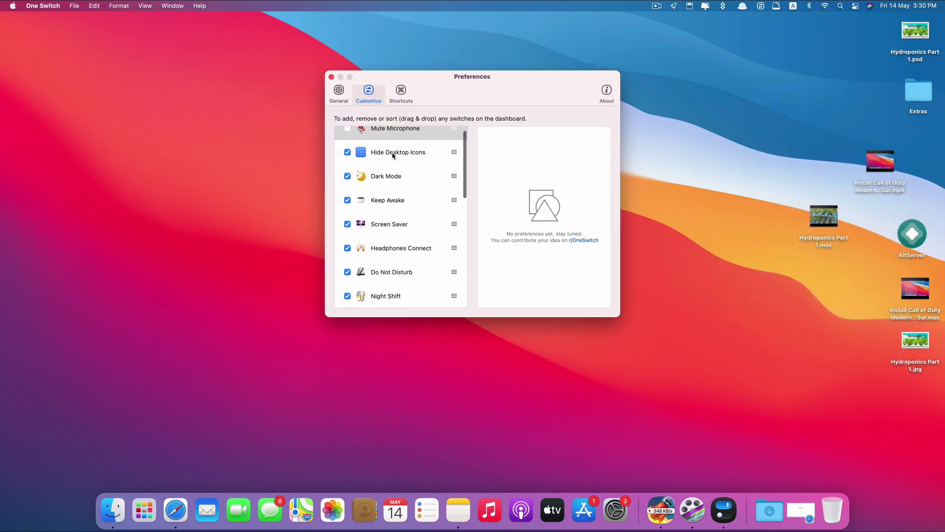
{"action": "scroll", "coordinate": [396, 159], "scroll_direction": "up", "scroll_amount": 1}
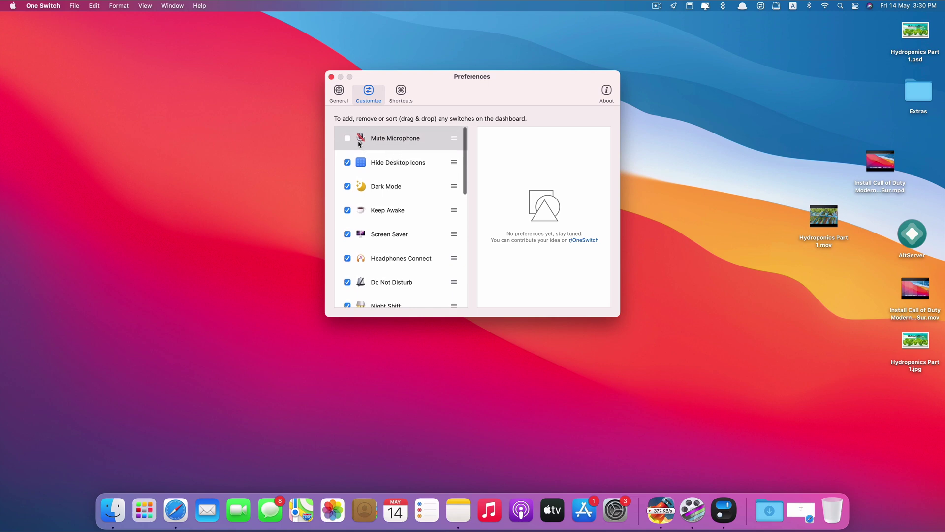
{"action": "scroll", "coordinate": [381, 207], "scroll_direction": "down", "scroll_amount": 5}
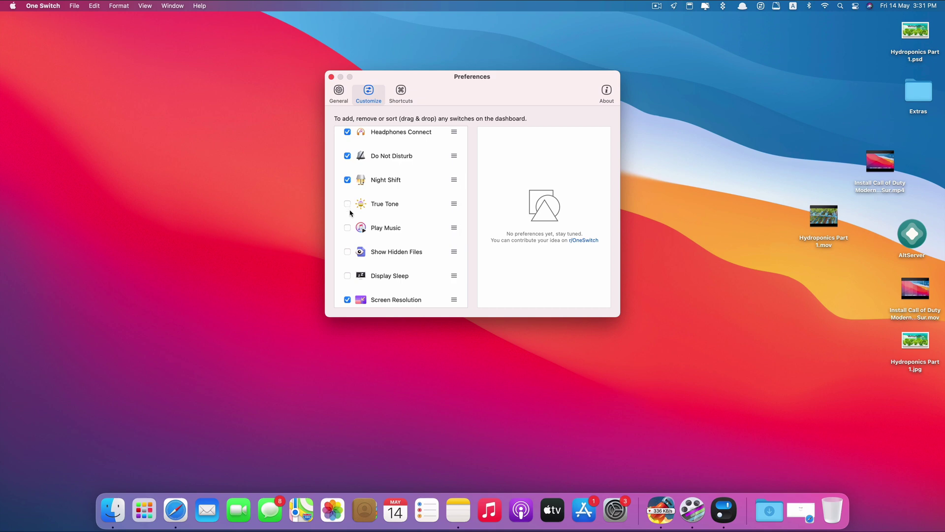
{"action": "scroll", "coordinate": [377, 209], "scroll_direction": "down", "scroll_amount": 2}
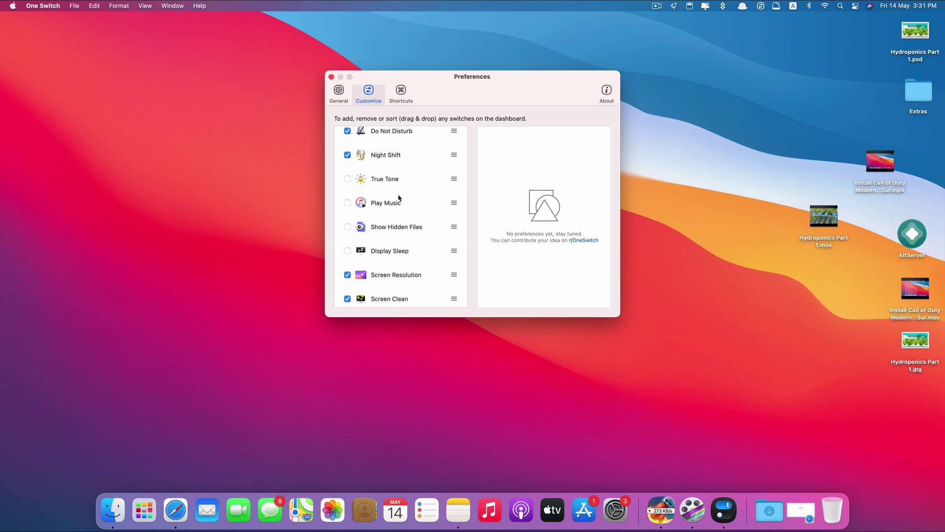
{"action": "scroll", "coordinate": [365, 207], "scroll_direction": "down", "scroll_amount": 3}
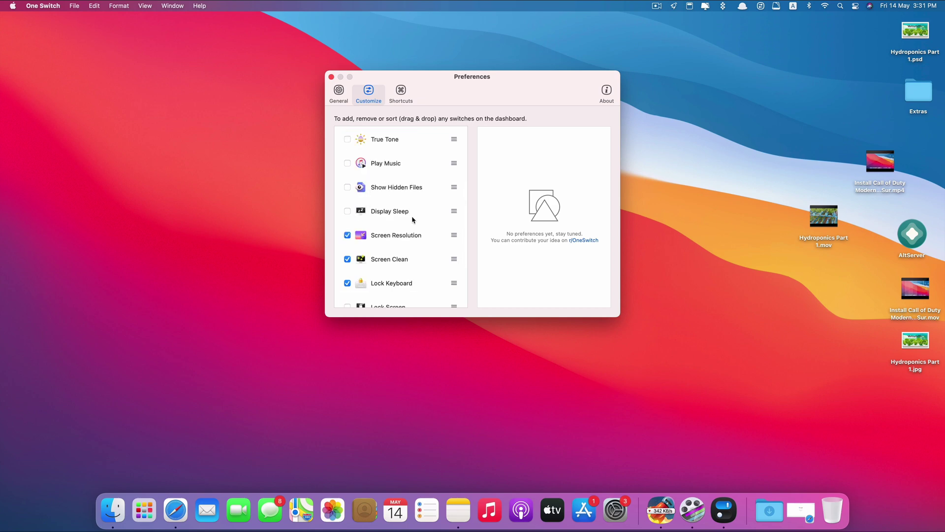
{"action": "scroll", "coordinate": [412, 217], "scroll_direction": "down", "scroll_amount": 3}
{"action": "scroll", "coordinate": [391, 187], "scroll_direction": "up", "scroll_amount": 5}
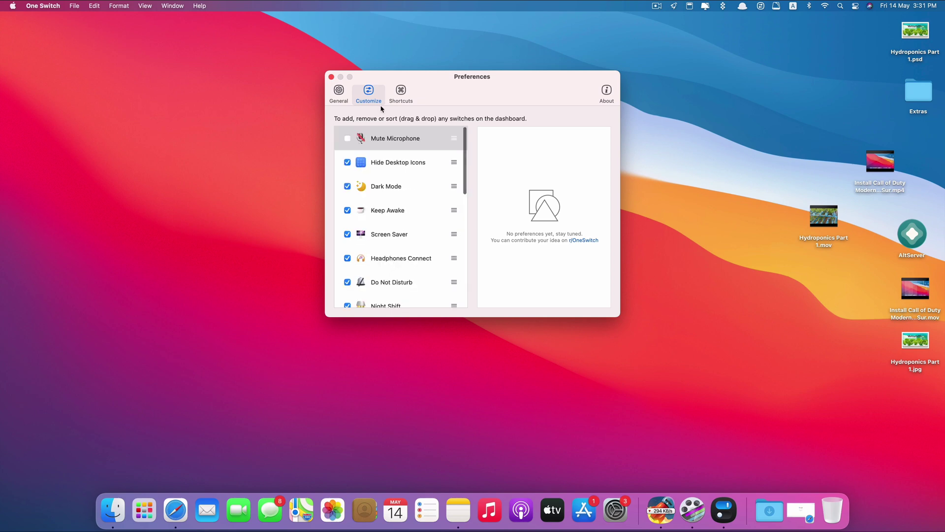
View each switch's keyboard shortcuts, then close the preferences window and the One Switch panel.
{"action": "left_click", "coordinate": [402, 97]}
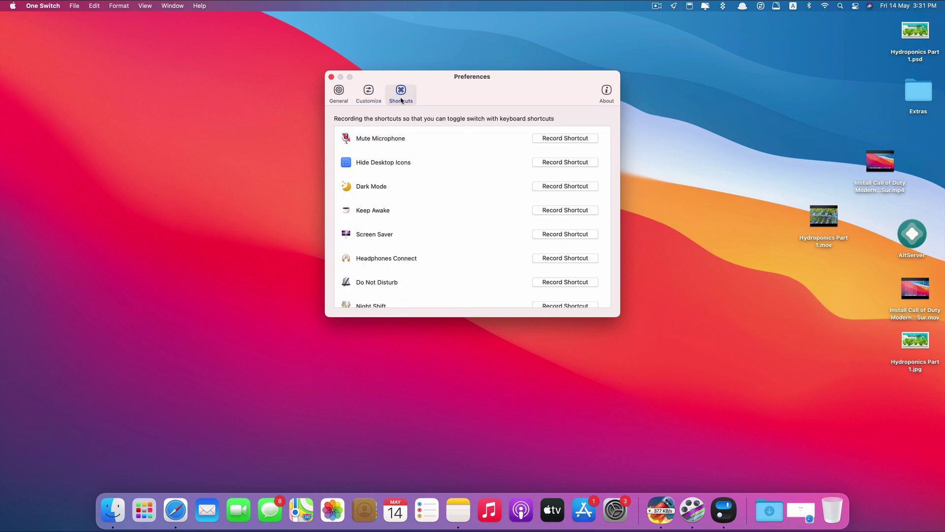
{"action": "left_click", "coordinate": [374, 99]}
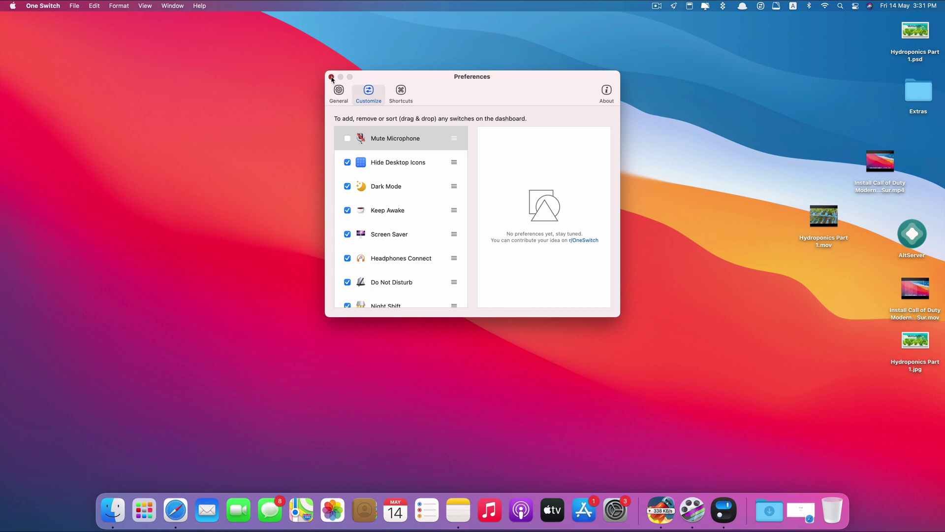
{"action": "left_click", "coordinate": [331, 77]}
{"action": "left_click", "coordinate": [762, 7]}
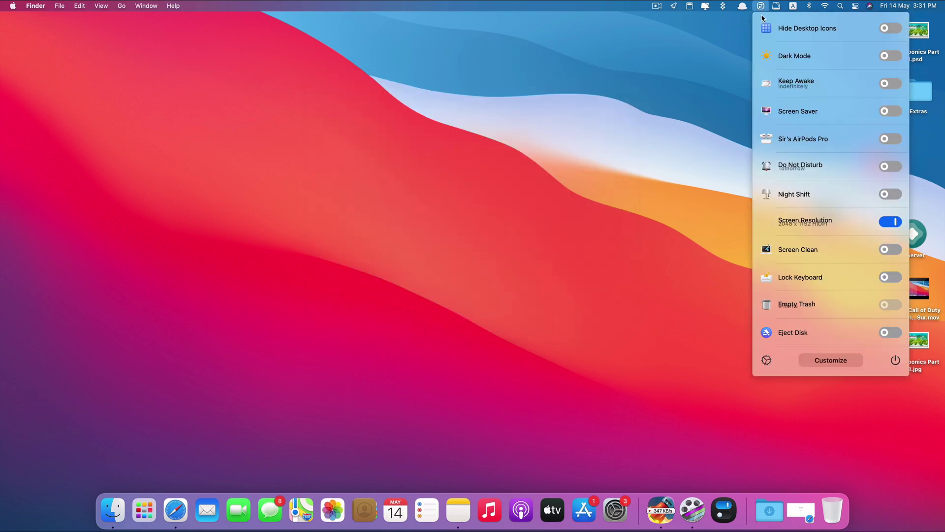
{"action": "left_click", "coordinate": [679, 125]}
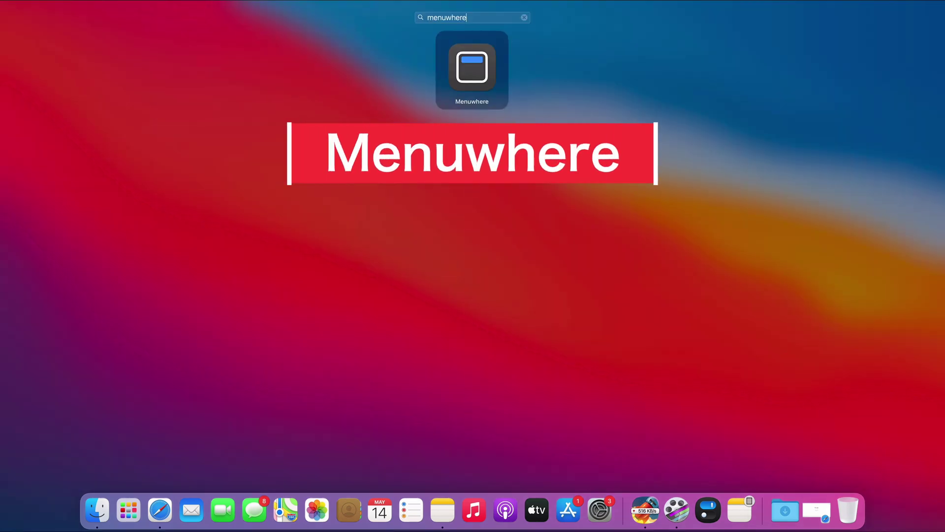
Launch Menuwhere from the Launchpad search, reposition its settings window, and show the Menu page.
{"action": "left_click", "coordinate": [455, 92]}
{"action": "left_click_drag", "start_coordinate": [456, 92], "coordinate": [562, 127]}
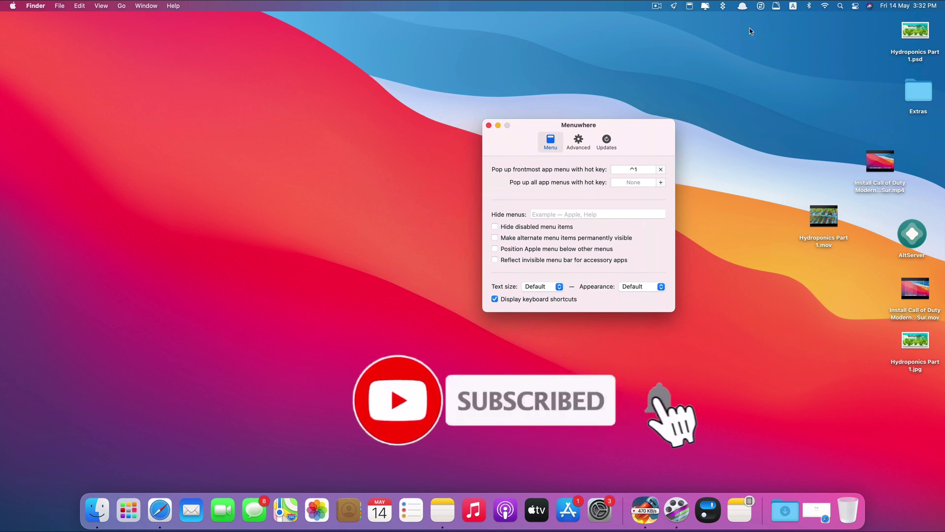
{"action": "left_click_drag", "start_coordinate": [584, 128], "coordinate": [552, 125]}
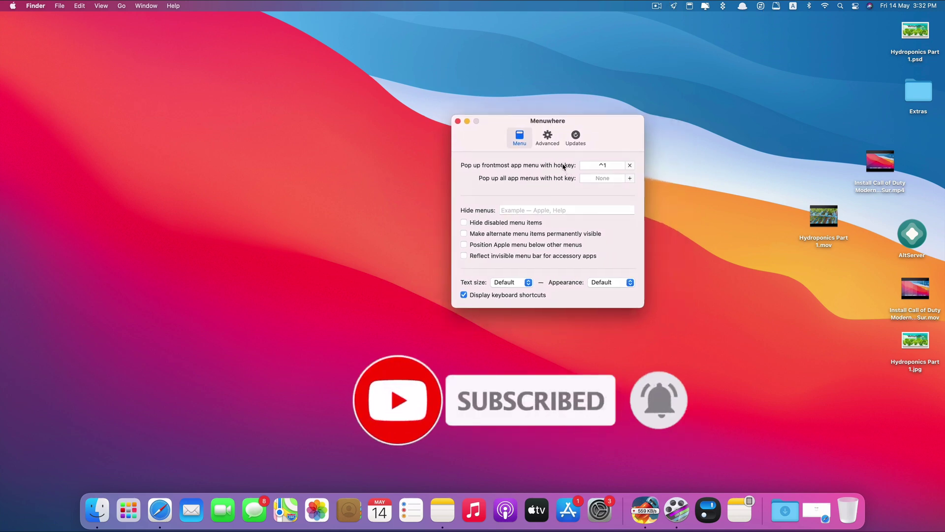
{"action": "left_click", "coordinate": [523, 133]}
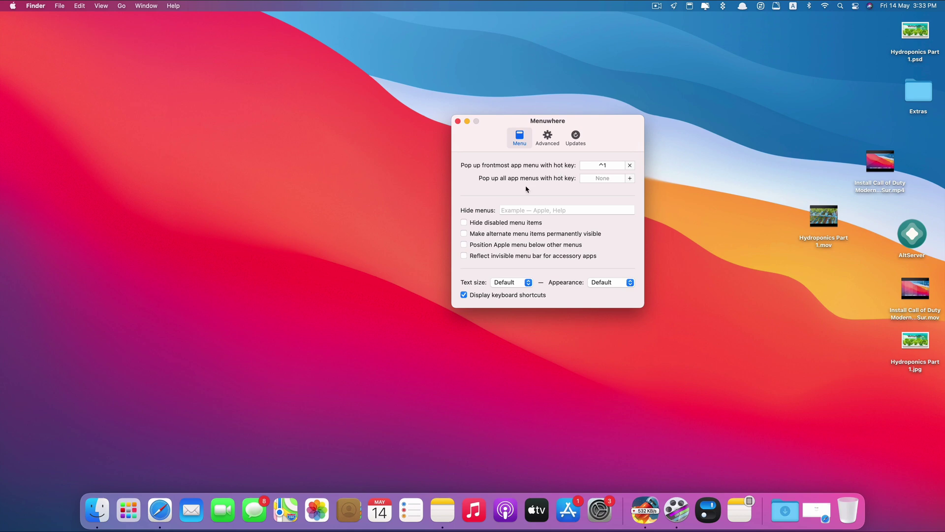
Check 'Position Apple menu below other menus' and test the Control-1 pop-up menu on the desktop.
{"action": "left_click", "coordinate": [463, 244]}
{"action": "key", "text": "ctrl+1"}
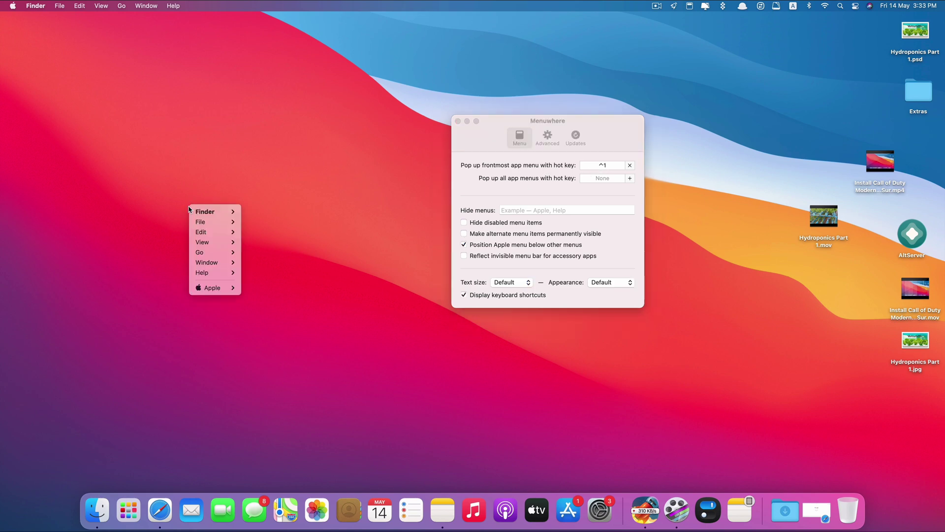
{"action": "mouse_move", "coordinate": [192, 212]}
{"action": "key", "text": "ctrl+1"}
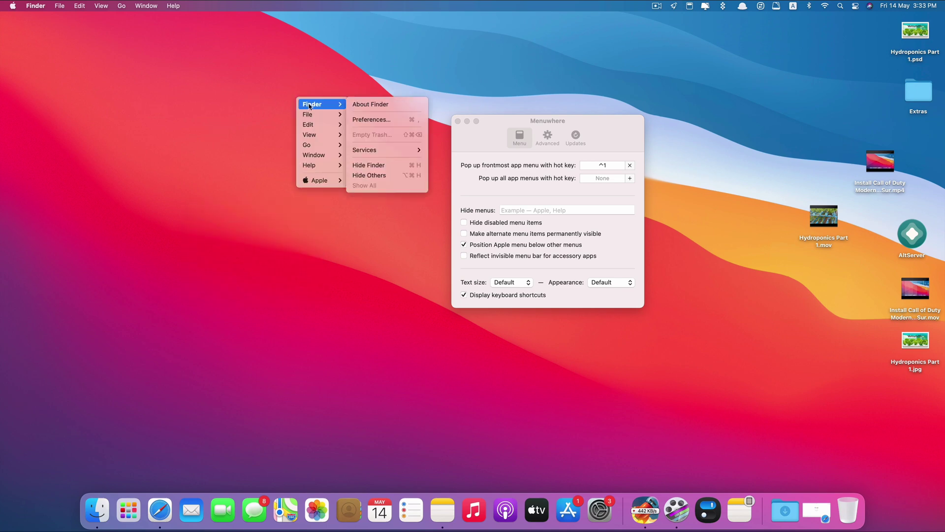
{"action": "left_click", "coordinate": [707, 396]}
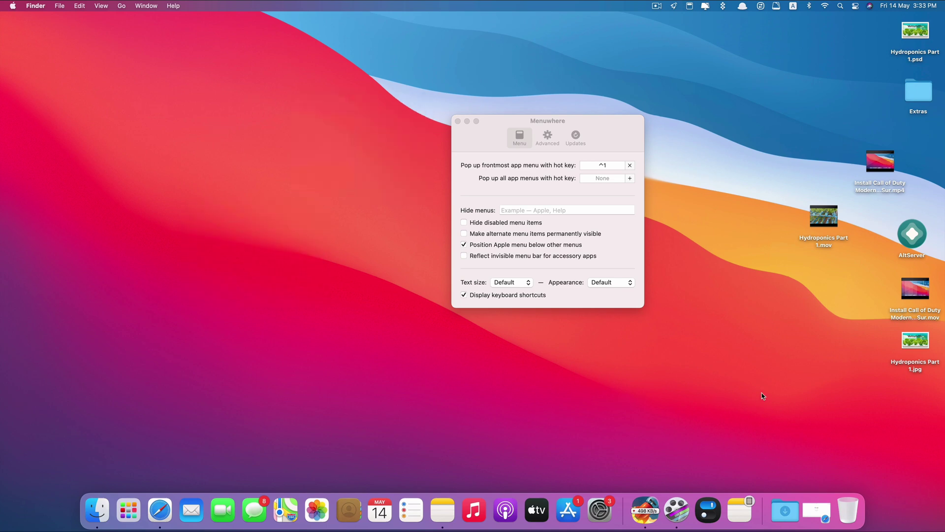
Pop up the Control-1 menu near the lower right again and expand its Apple submenu.
{"action": "key", "text": "ctrl+1"}
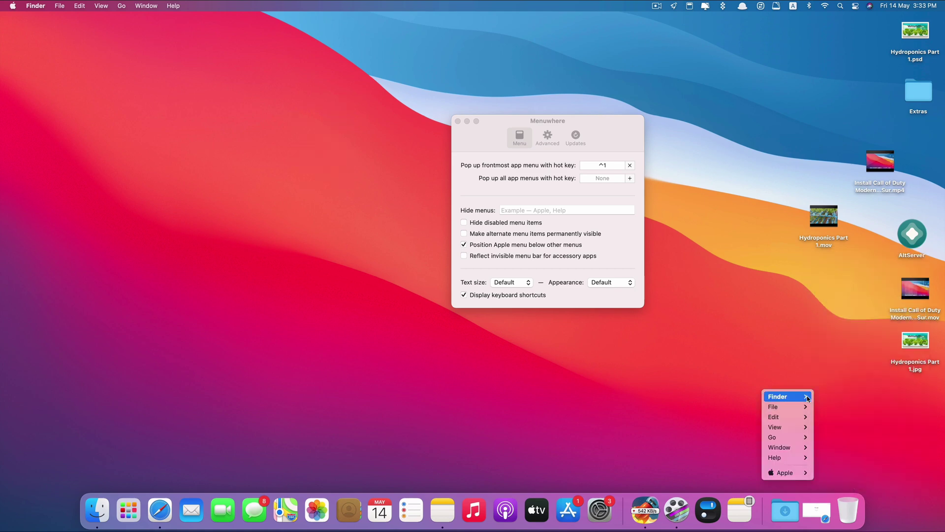
{"action": "mouse_move", "coordinate": [806, 398]}
{"action": "left_click", "coordinate": [665, 403]}
{"action": "key", "text": "ctrl+1"}
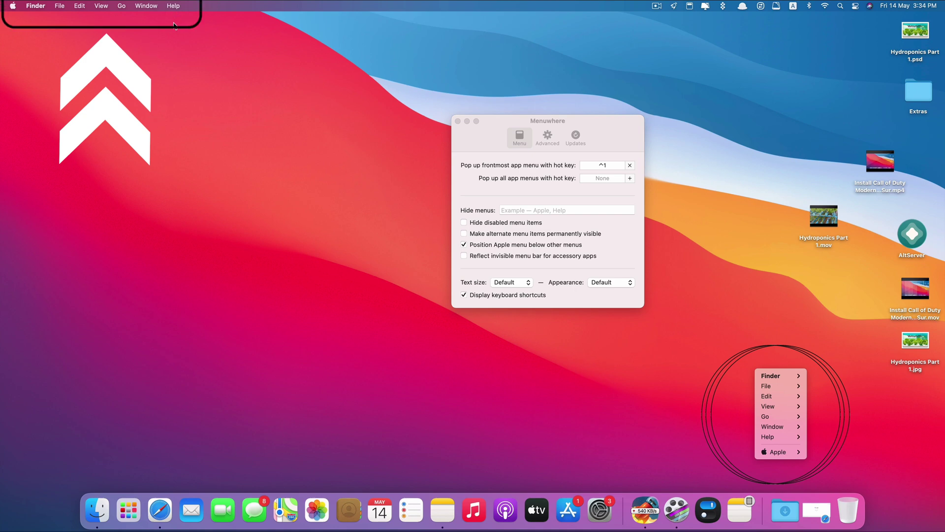
{"action": "mouse_move", "coordinate": [787, 383]}
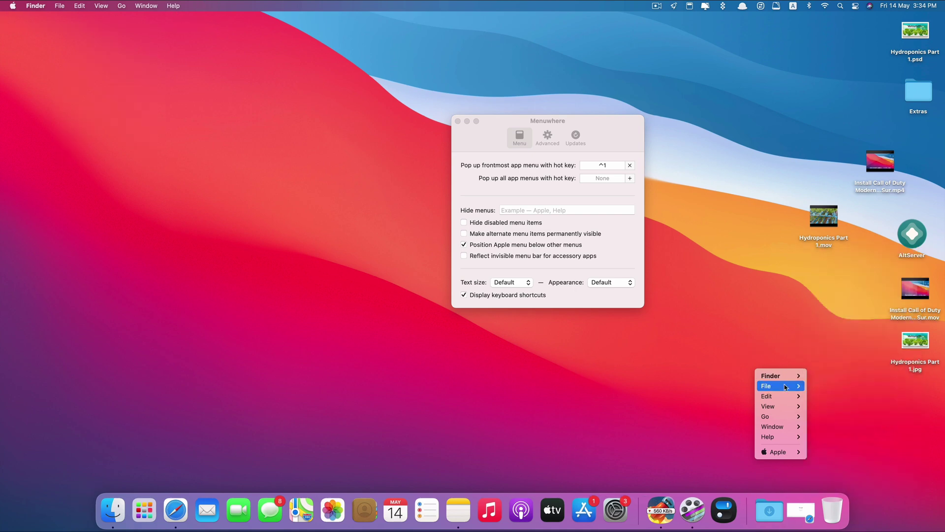
{"action": "mouse_move", "coordinate": [794, 454]}
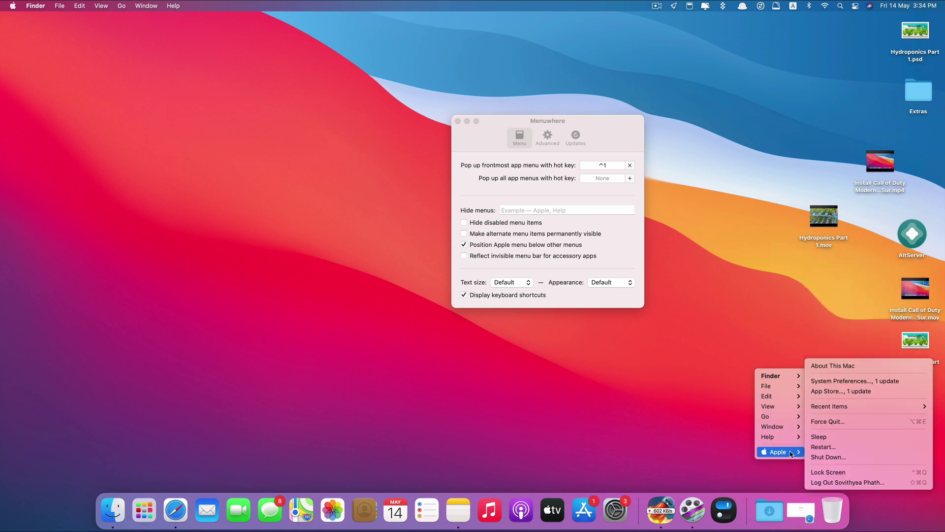
Uncheck 'Position Apple menu below other menus' and verify the new order with Control-1.
{"action": "left_click", "coordinate": [494, 170]}
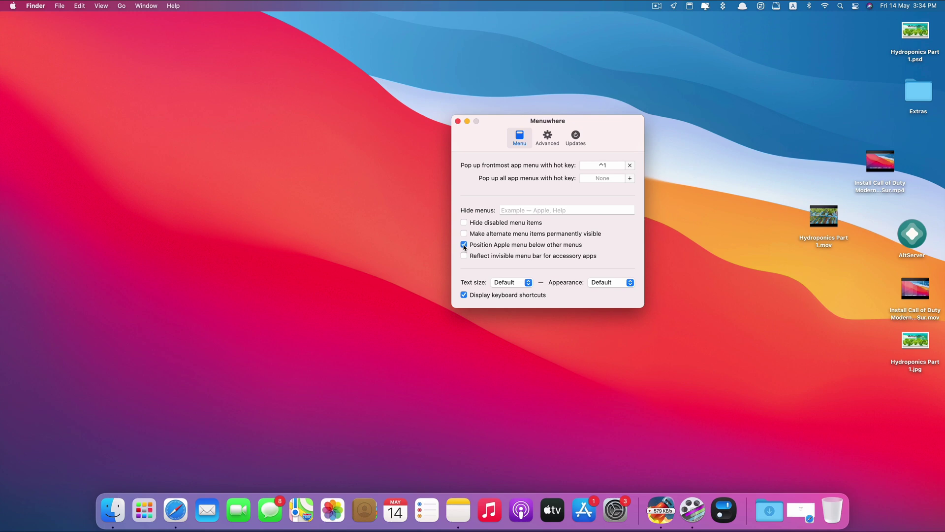
{"action": "left_click", "coordinate": [718, 320]}
{"action": "key", "text": "ctrl+1"}
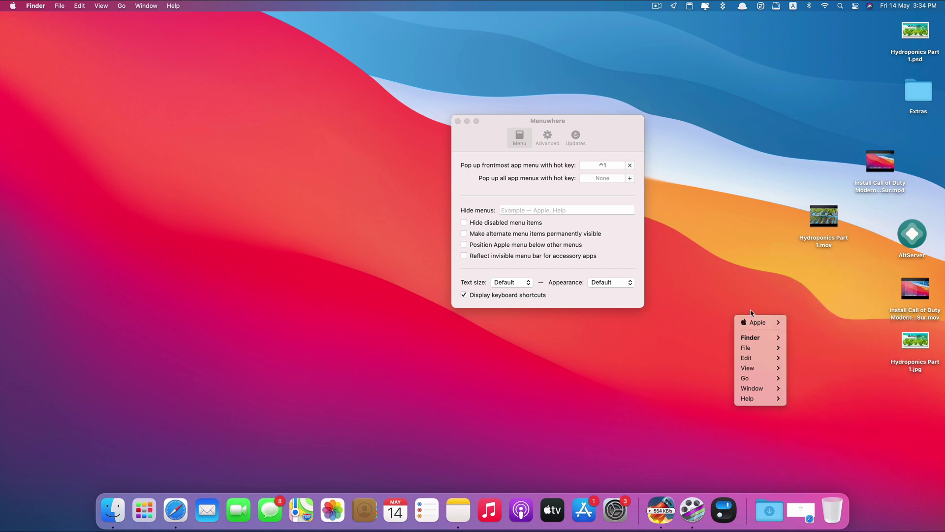
{"action": "mouse_move", "coordinate": [761, 326]}
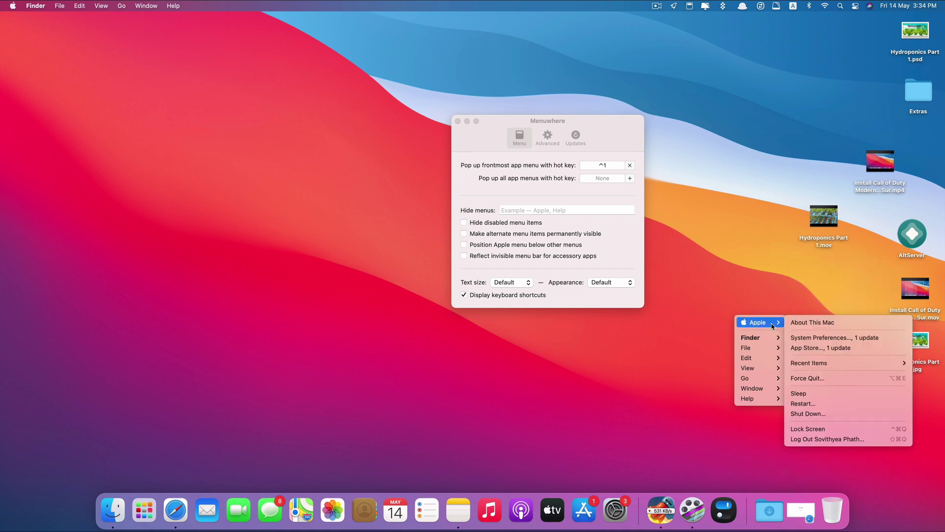
{"action": "key", "text": "ctrl+1"}
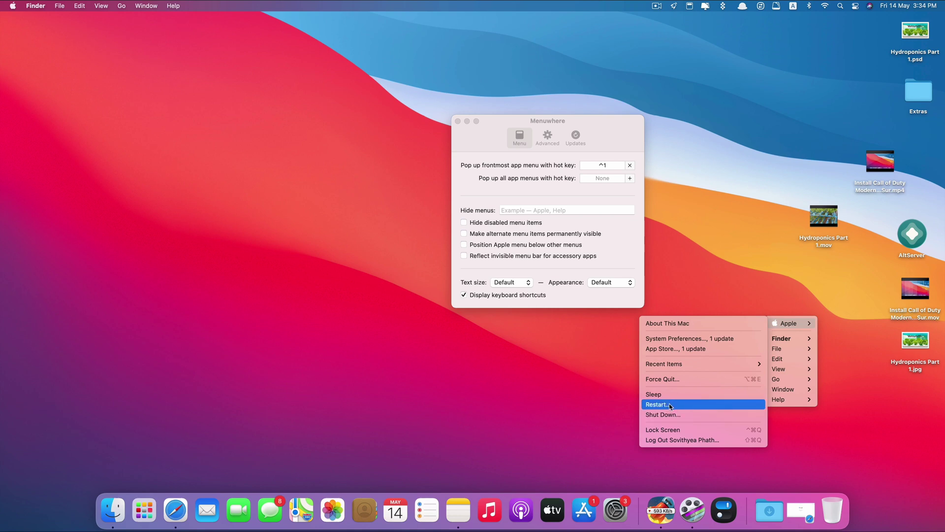
{"action": "key", "text": "Escape"}
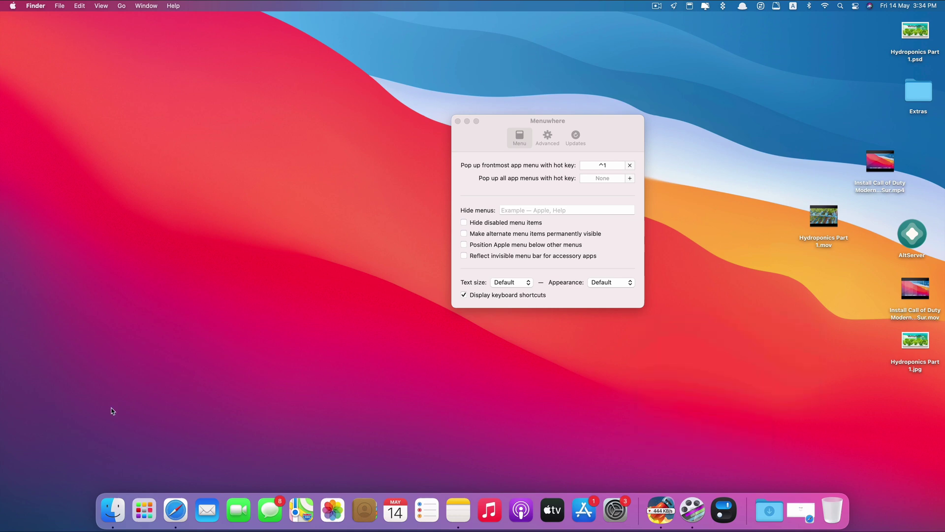
Test the pop-up menu once more near the lower left, then close the Menuwhere window with Command-W.
{"action": "key", "text": "ctrl+1"}
{"action": "mouse_move", "coordinate": [84, 418]}
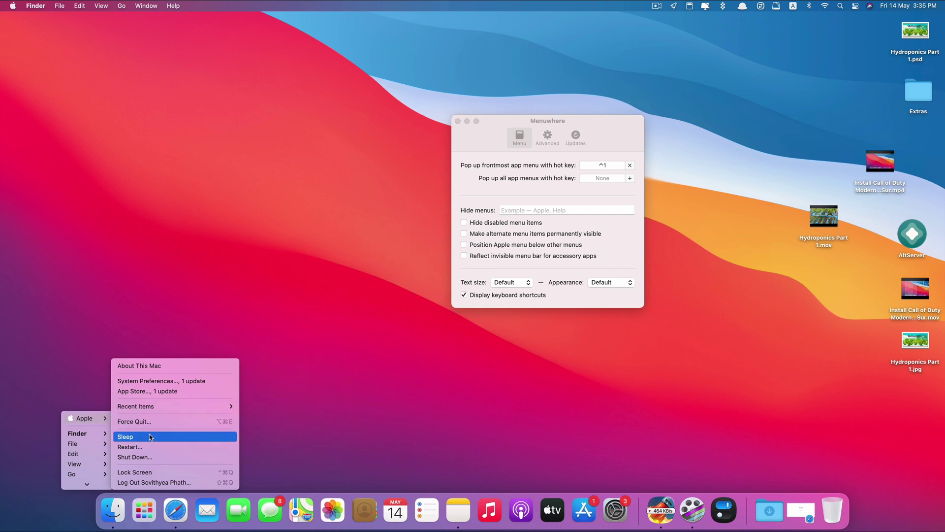
{"action": "left_click", "coordinate": [506, 170]}
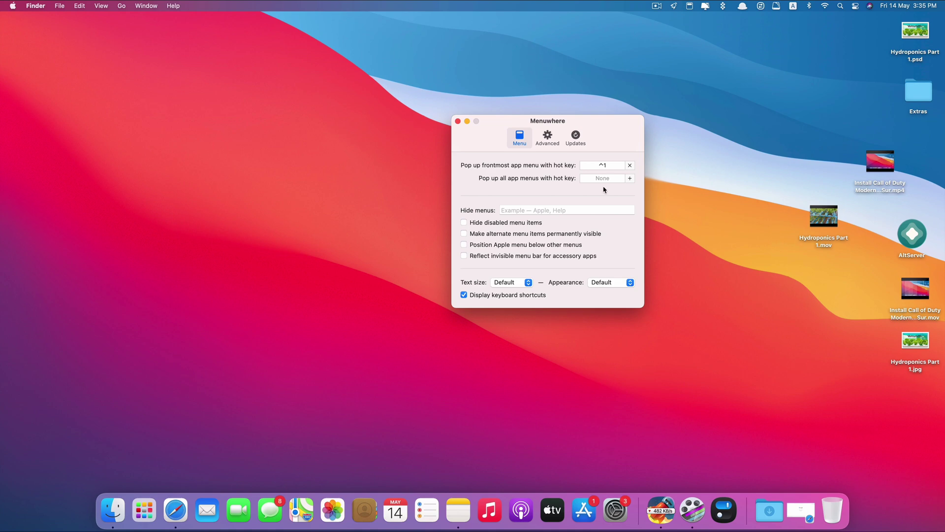
{"action": "key", "text": "super+w"}
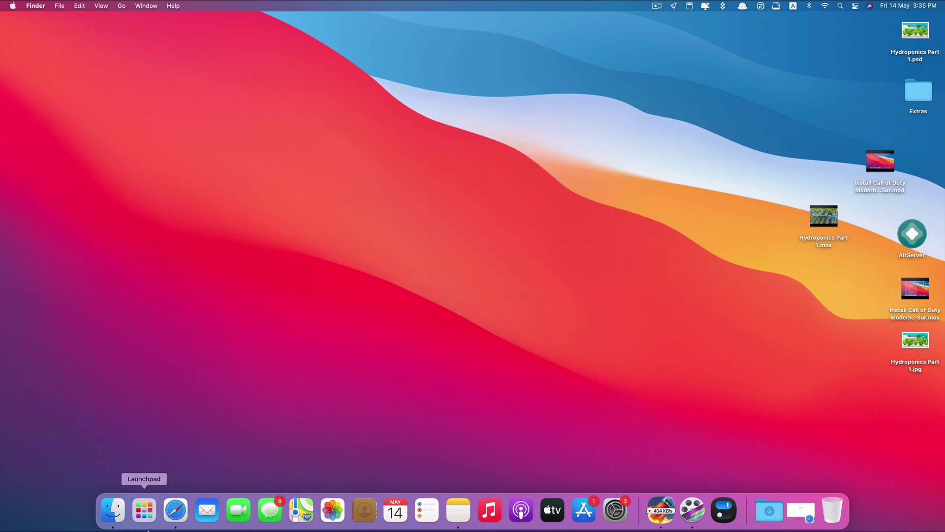
Open Safari on Google, then summon Safari's Menuwhere pop-up menus over the page and dismiss them.
{"action": "left_click", "coordinate": [176, 510]}
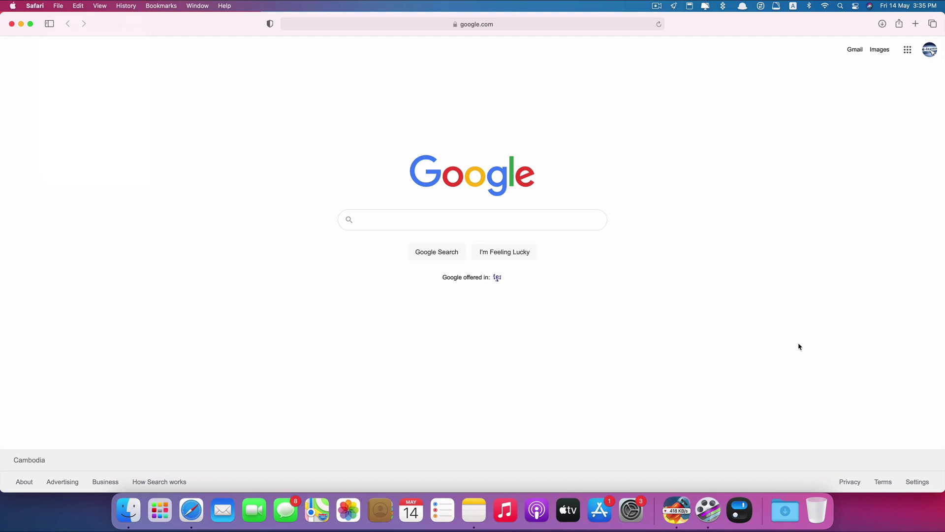
{"action": "right_click", "coordinate": [768, 343]}
{"action": "mouse_move", "coordinate": [786, 343]}
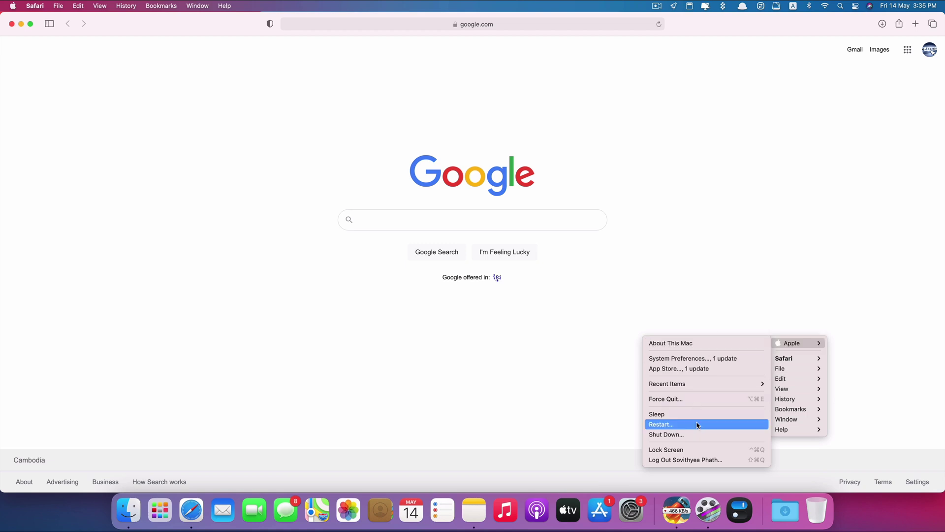
{"action": "mouse_move", "coordinate": [807, 360]}
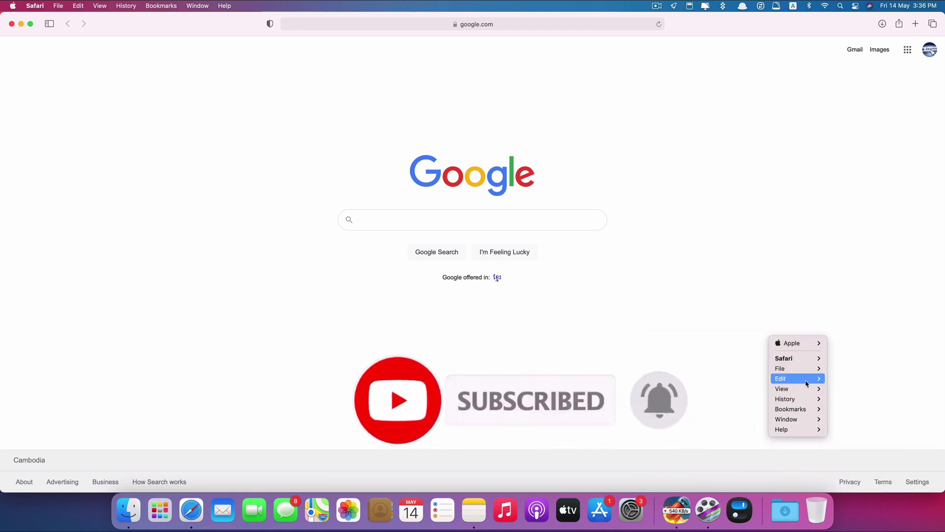
{"action": "mouse_move", "coordinate": [798, 400]}
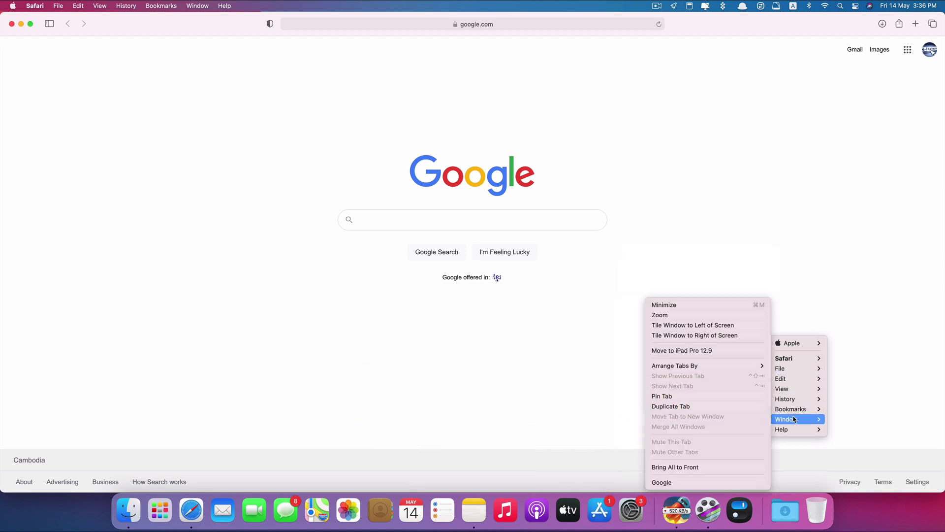
{"action": "key", "text": "Escape"}
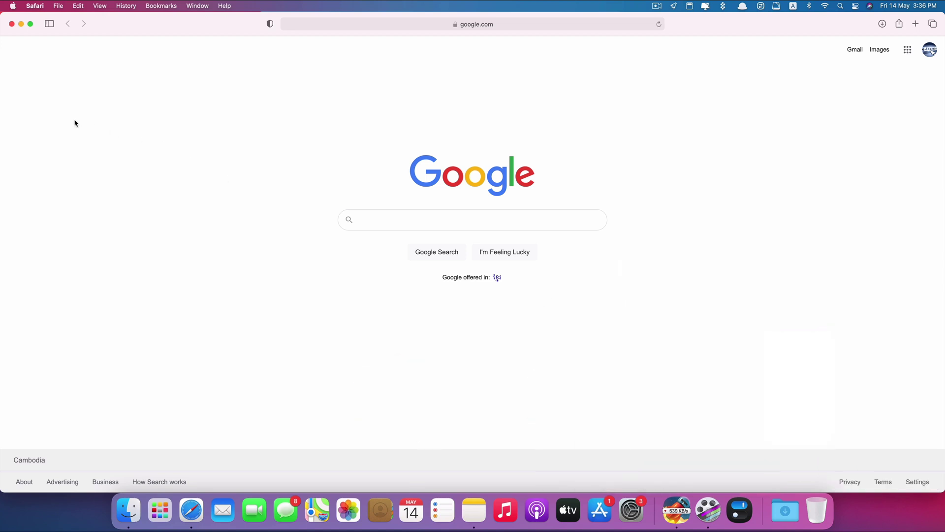
Close Safari and launch Final Cut Pro by searching 'final' in Spotlight.
{"action": "left_click", "coordinate": [12, 24]}
{"action": "left_click", "coordinate": [290, 119]}
{"action": "key", "text": "super+space"}
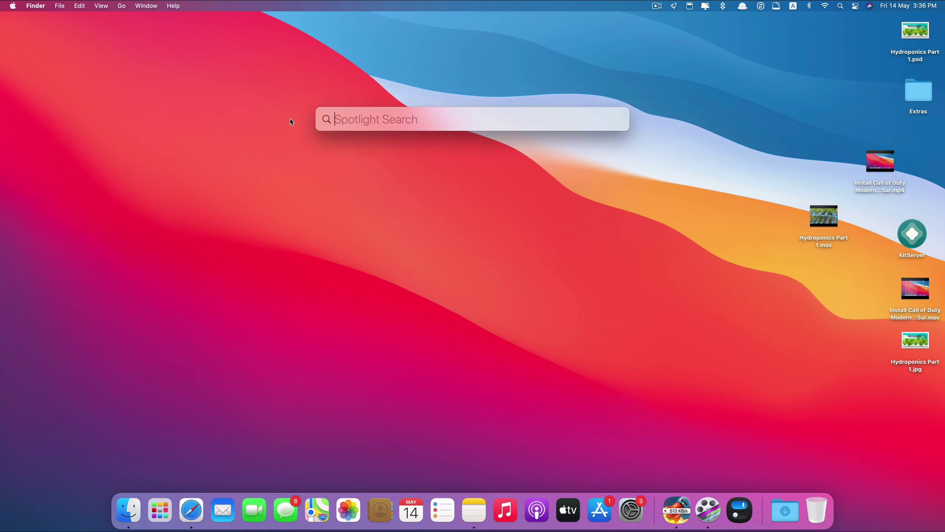
{"action": "type", "text": "final"}
{"action": "key", "text": "Return"}
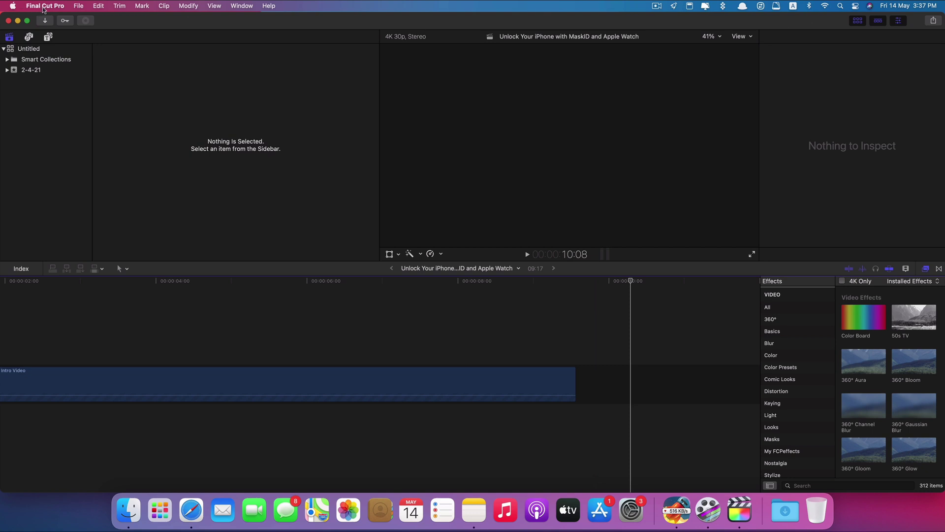
Move the playhead along the Intro Video timeline and test Final Cut Pro's pop-up menus there.
{"action": "left_click", "coordinate": [51, 10]}
{"action": "left_click", "coordinate": [63, 8]}
{"action": "left_click", "coordinate": [675, 325]}
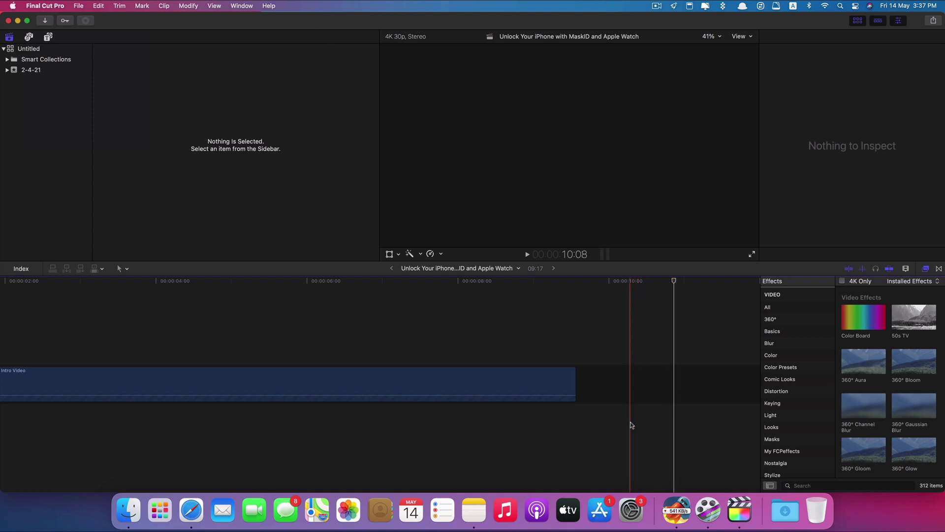
{"action": "right_click", "coordinate": [642, 343]}
{"action": "mouse_move", "coordinate": [678, 387]}
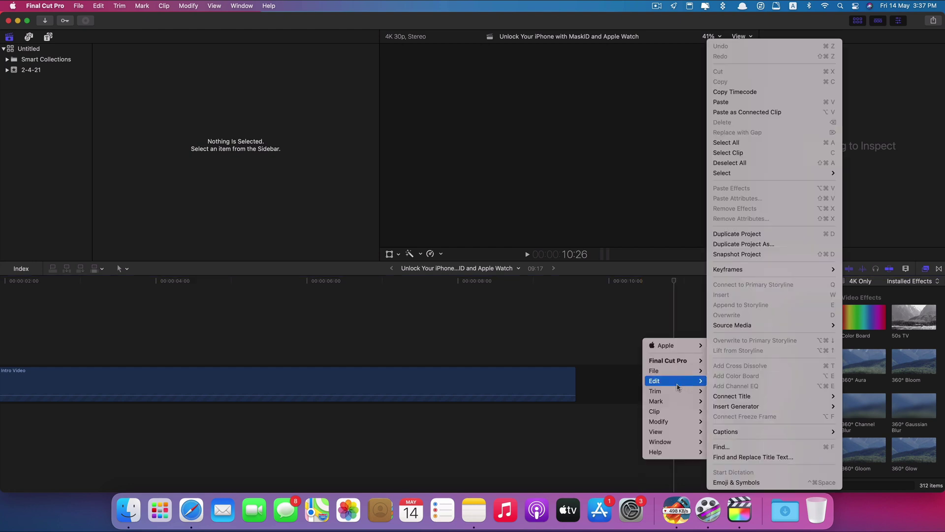
{"action": "left_click", "coordinate": [601, 343]}
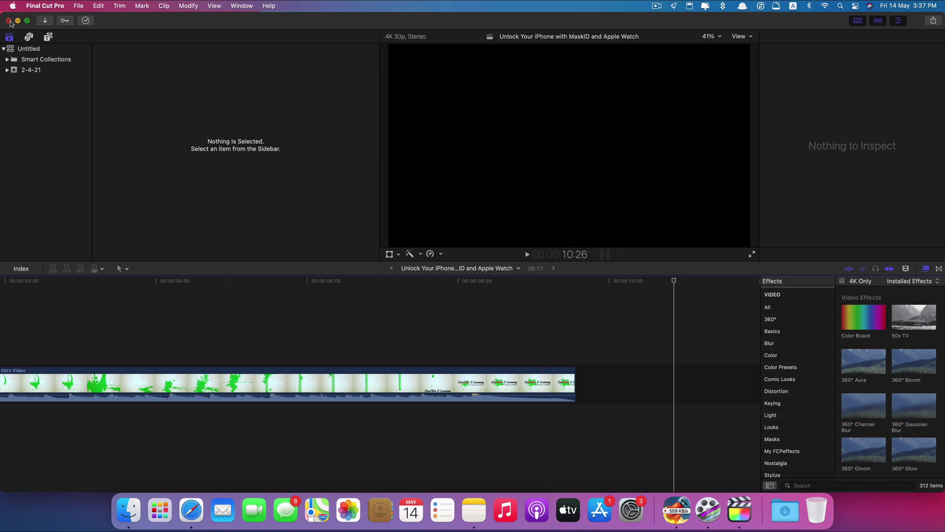
Close the Final Cut Pro window with its red close button.
{"action": "left_click", "coordinate": [8, 21]}
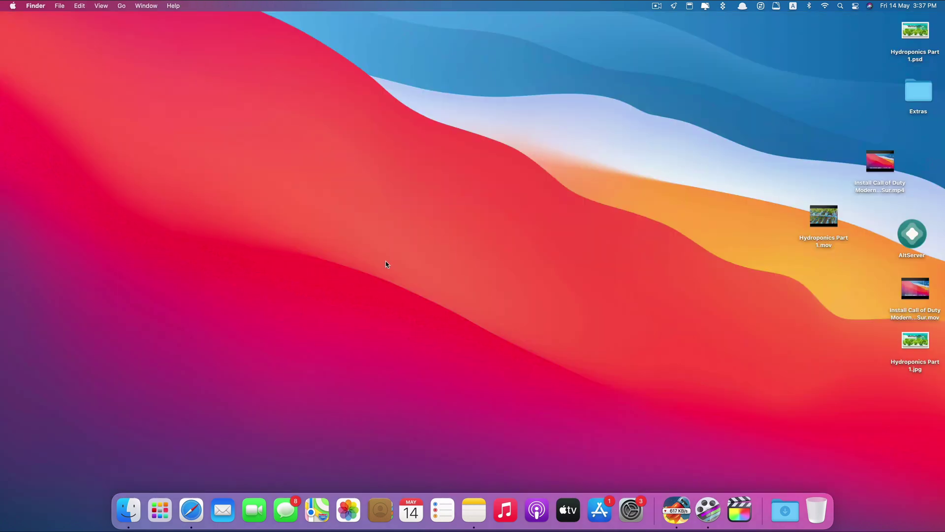